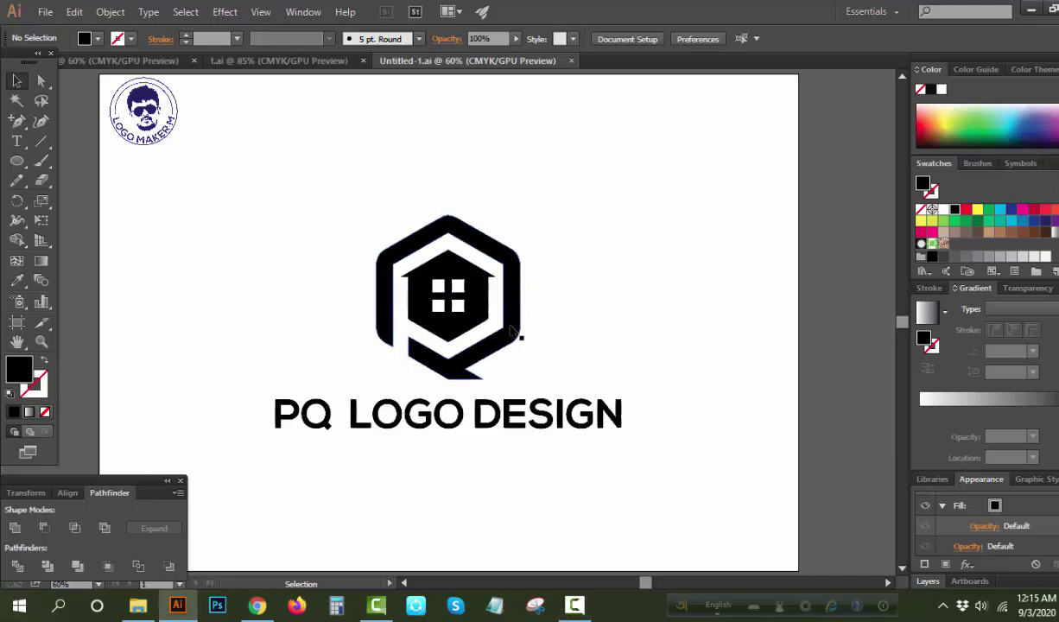
- Select the old PQ logo and its caption, then delete them to blank the artboard
{"action": "left_click_drag", "start_coordinate": [516, 340], "coordinate": [573, 423]}
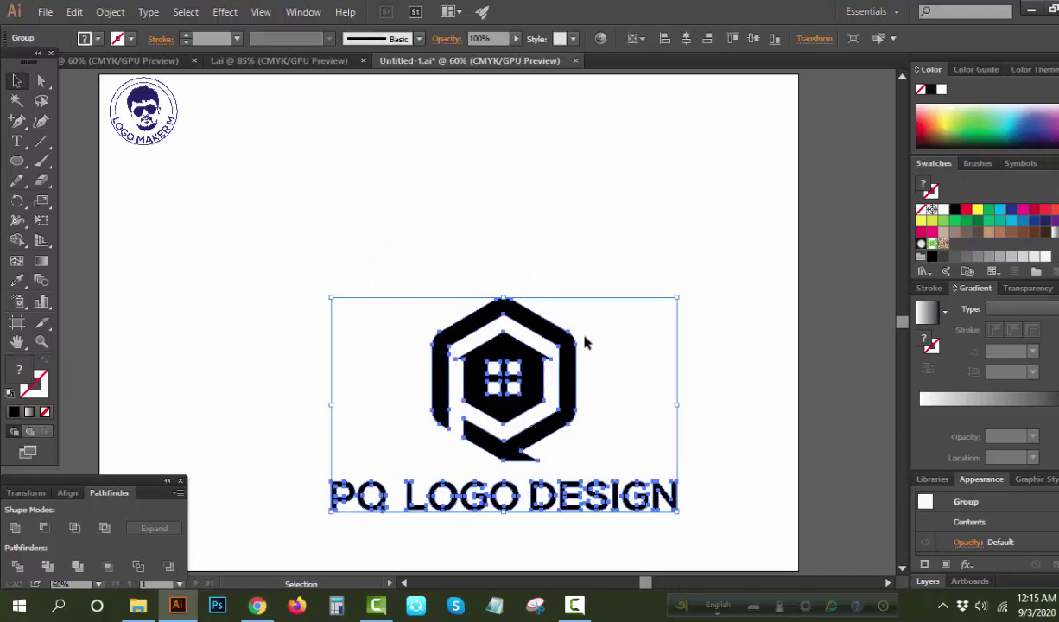
{"action": "key", "text": "Delete"}
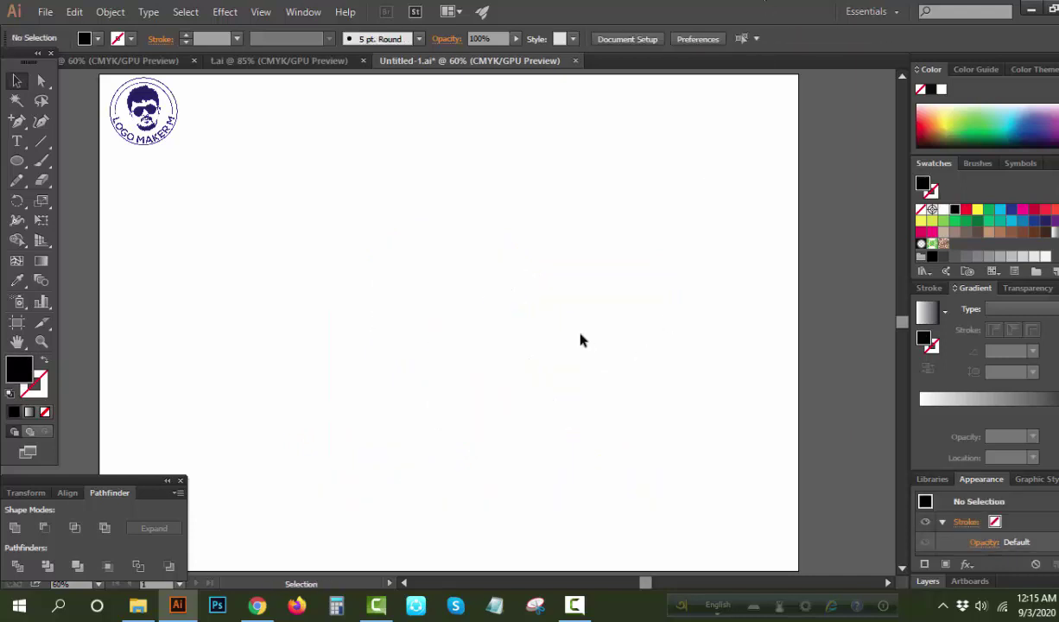
- Draw a hexagon with the Polygon tool and rotate it so a corner points up
{"action": "left_click_drag", "start_coordinate": [17, 161], "coordinate": [69, 209]}
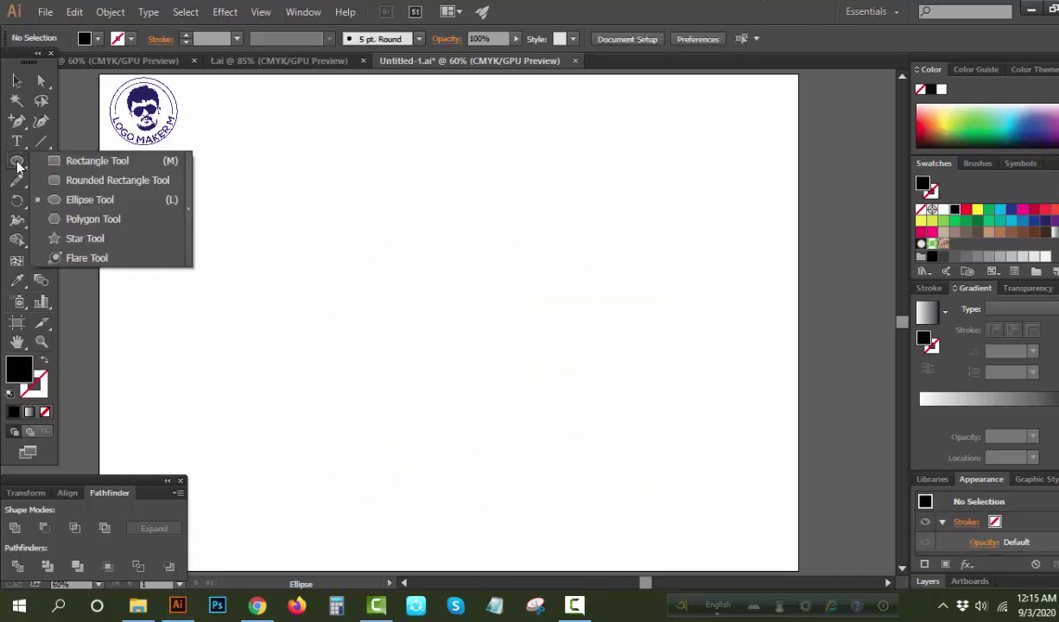
{"action": "left_click_drag", "start_coordinate": [409, 291], "coordinate": [446, 365]}
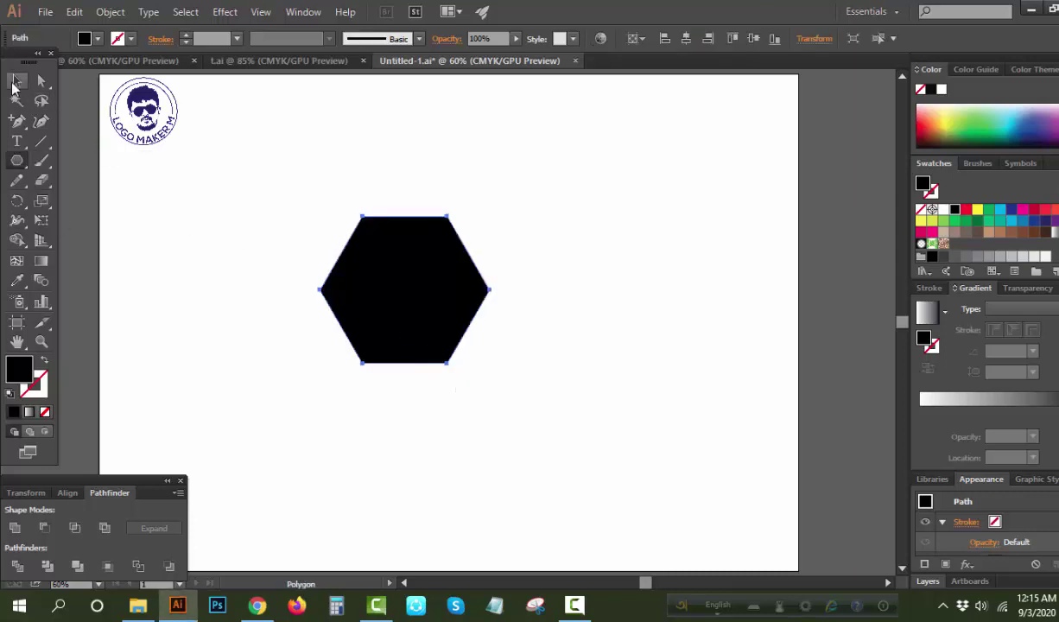
{"action": "left_click", "coordinate": [16, 80]}
{"action": "left_click_drag", "start_coordinate": [498, 363], "coordinate": [467, 180]}
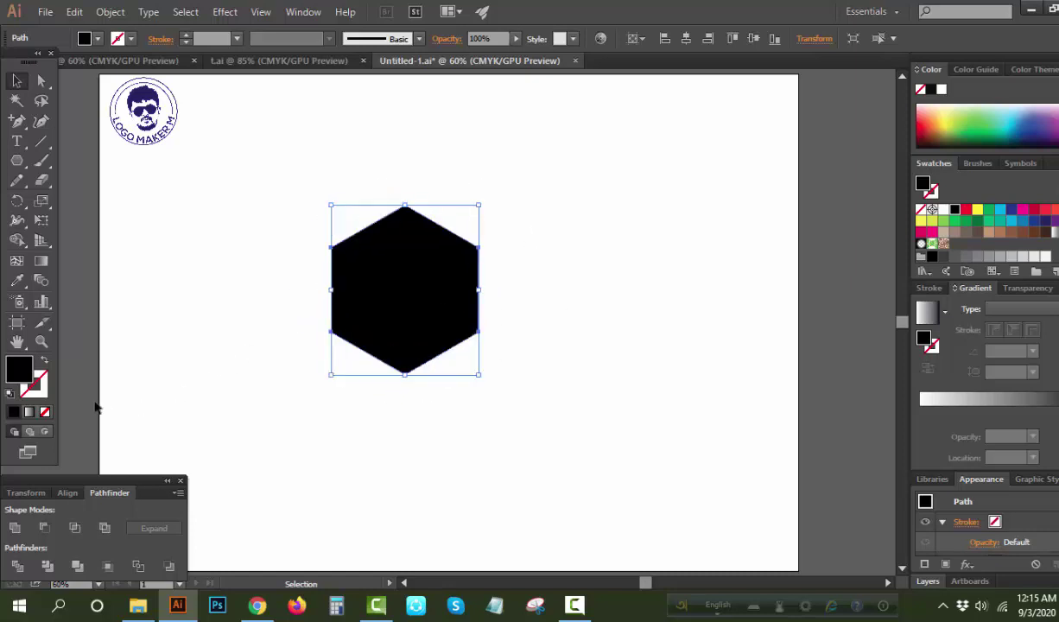
- Give the hexagon no fill and a 30 pt black stroke
{"action": "left_click", "coordinate": [44, 413]}
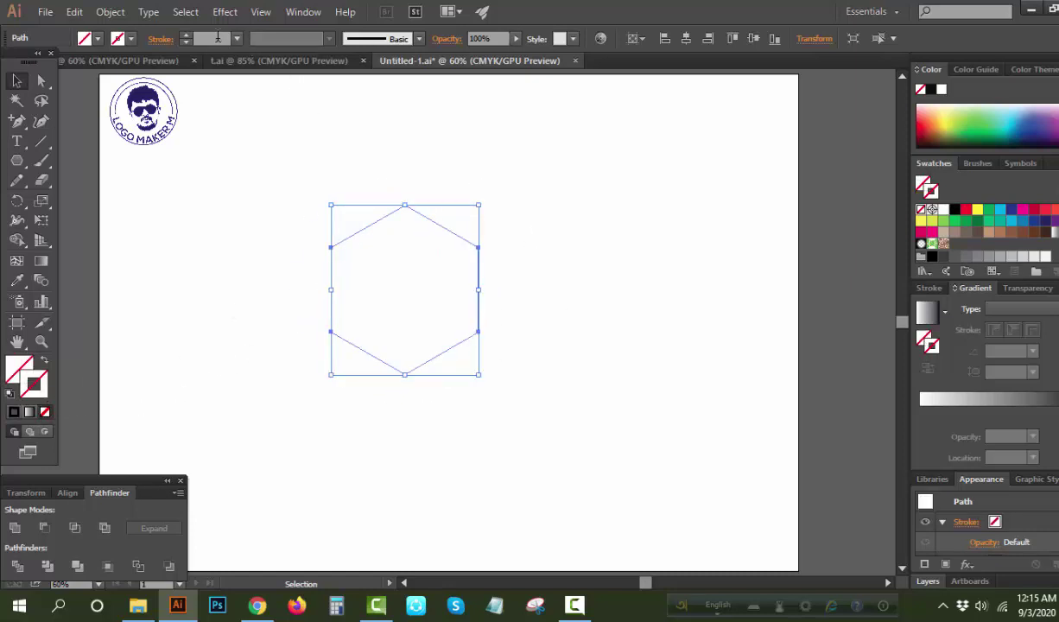
{"action": "type", "text": "25"}
{"action": "key", "text": "Return"}
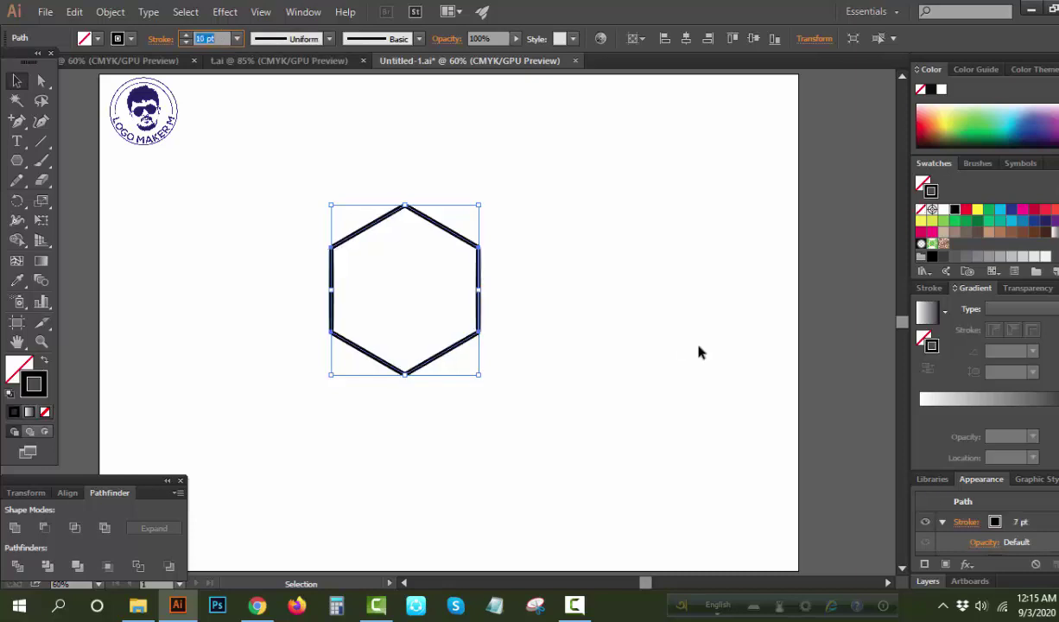
{"action": "key", "text": "Up"}
{"action": "key", "text": "Up"}
{"action": "key", "text": "Up"}
{"action": "key", "text": "Down"}
{"action": "key", "text": "Down"}
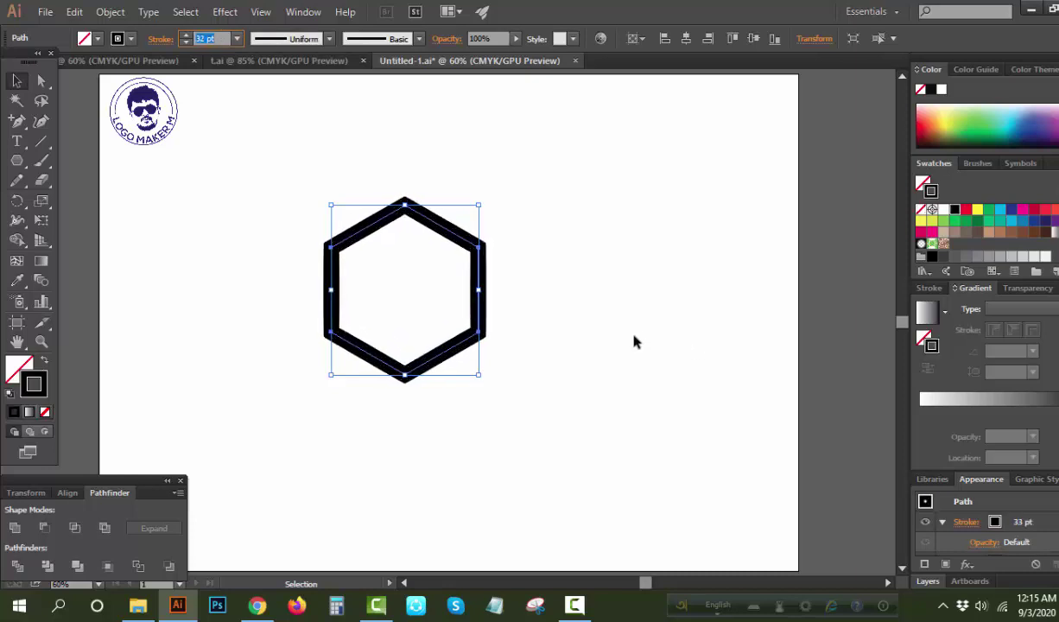
{"action": "key", "text": "Down"}
{"action": "key", "text": "Down"}
{"action": "left_click", "coordinate": [560, 343]}
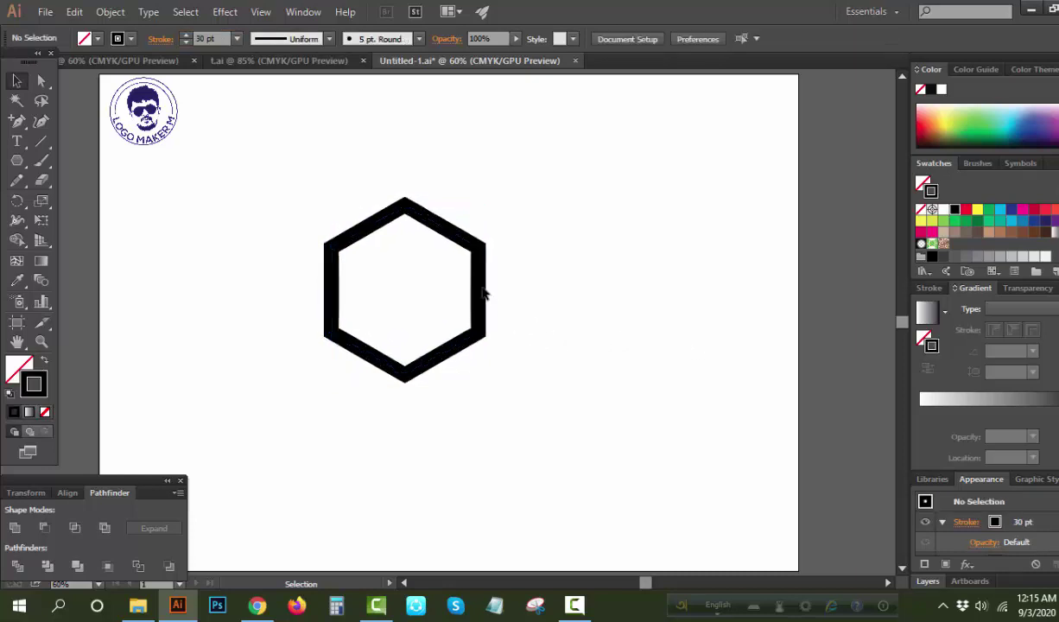
{"action": "left_click", "coordinate": [481, 292]}
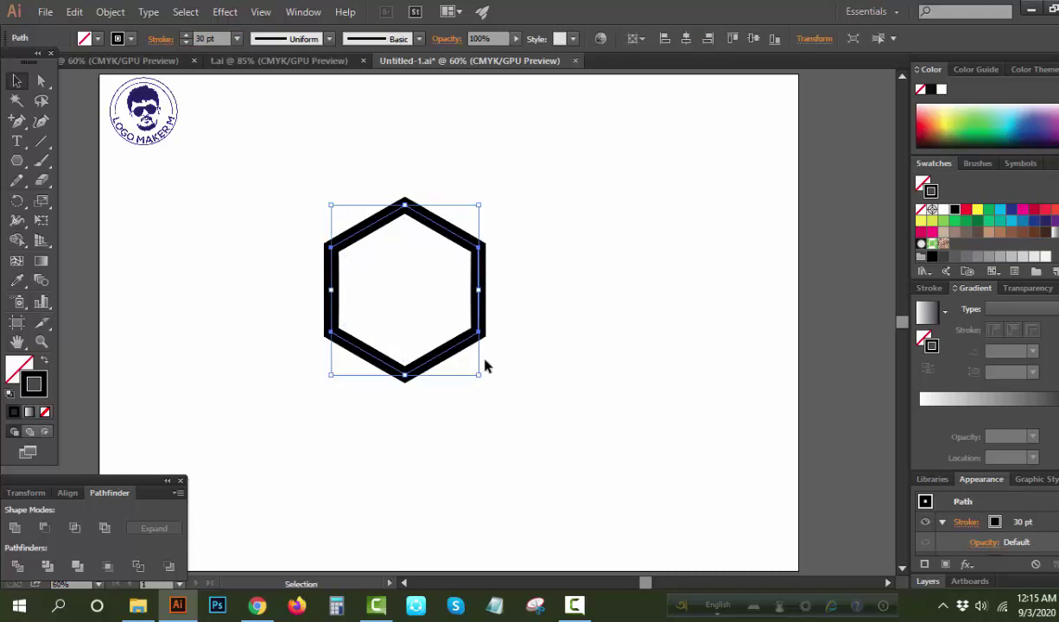
- Scale a smaller copy inside the hexagon and set both strokes to 35 pt
{"action": "left_click_drag", "start_coordinate": [476, 375], "coordinate": [454, 337]}
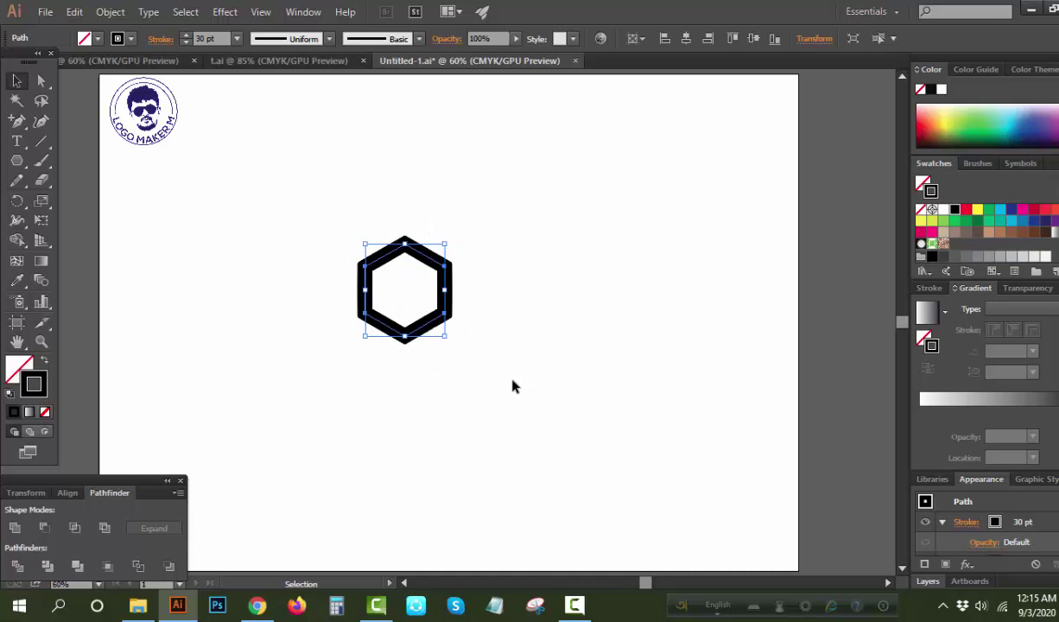
{"action": "left_click", "coordinate": [604, 365]}
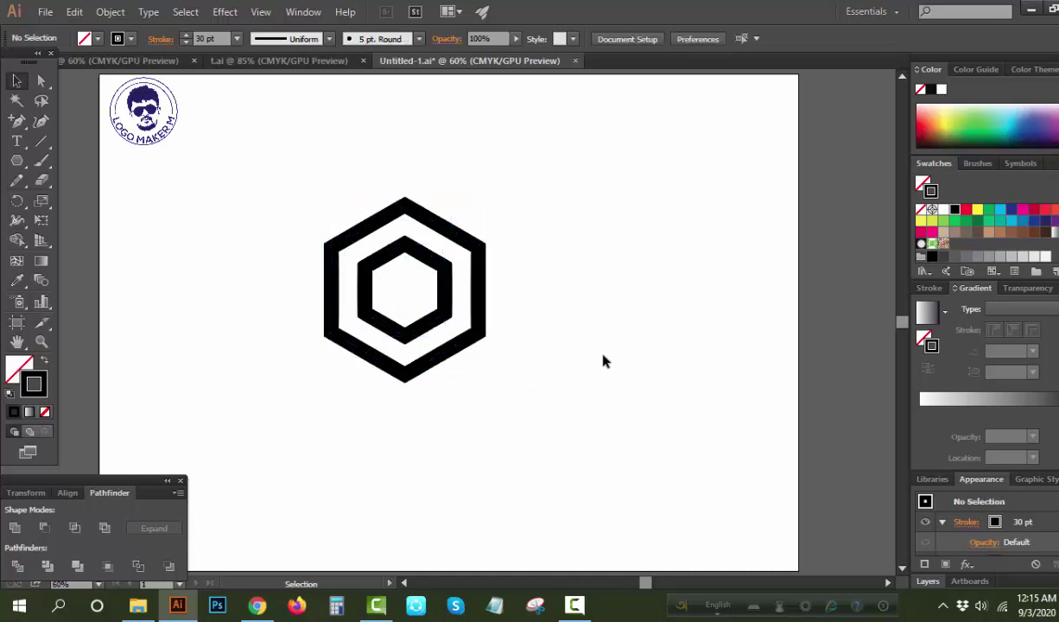
{"action": "left_click_drag", "start_coordinate": [581, 210], "coordinate": [423, 383]}
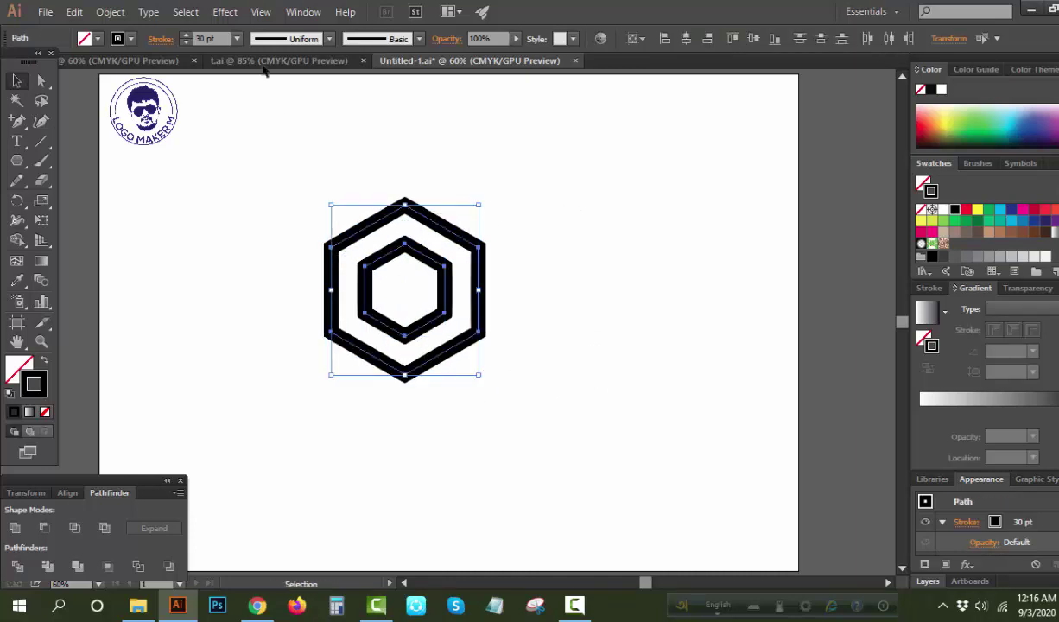
{"action": "key", "text": "Up"}
{"action": "key", "text": "Up"}
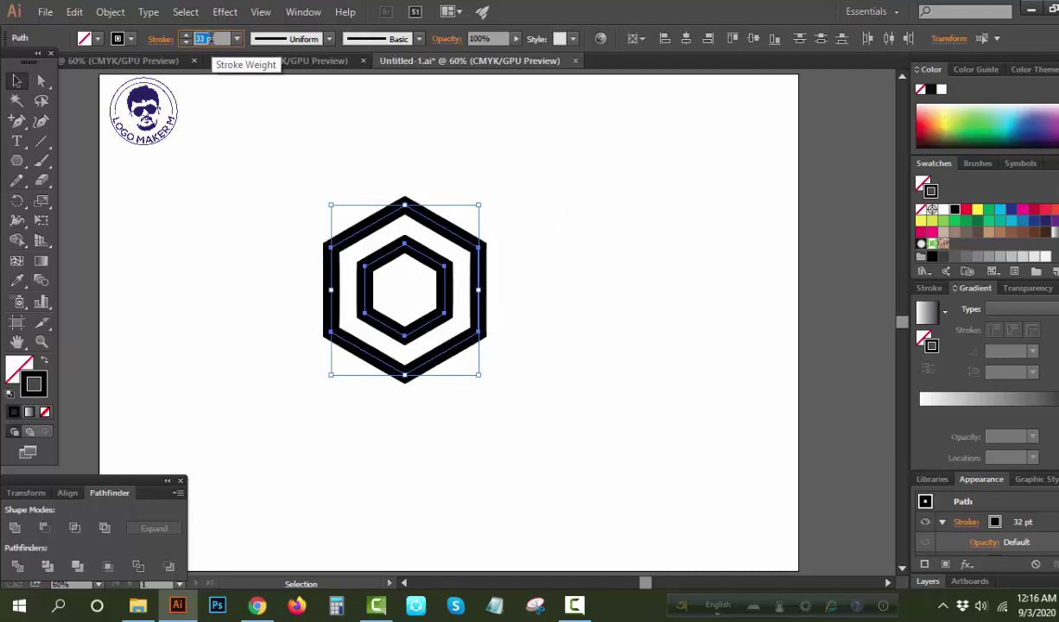
{"action": "key", "text": "Up"}
{"action": "key", "text": "Up"}
{"action": "key", "text": "Up"}
{"action": "left_click", "coordinate": [505, 248]}
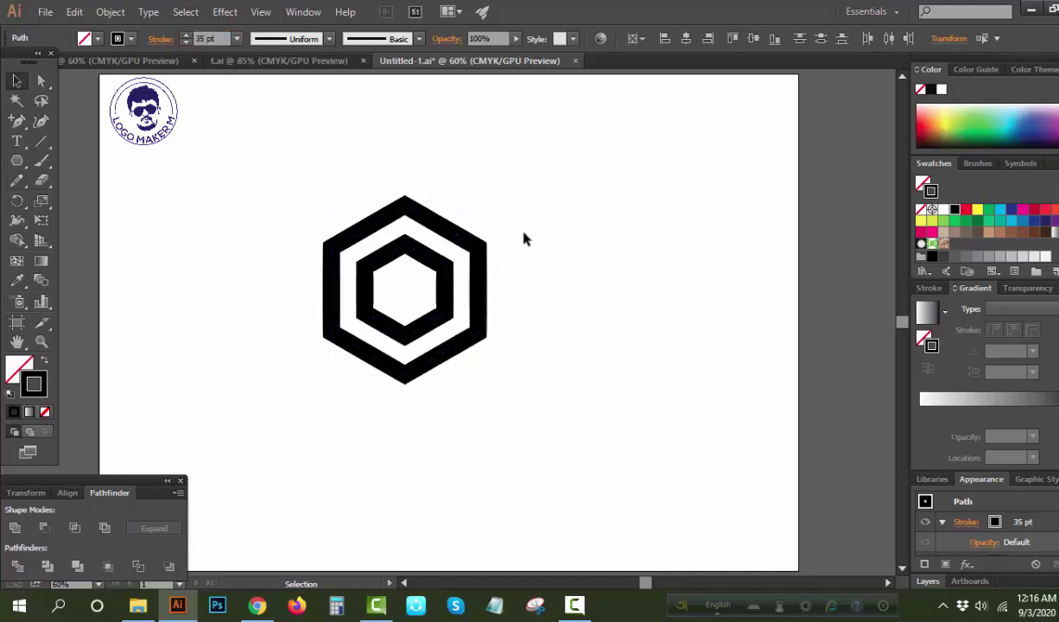
{"action": "left_click_drag", "start_coordinate": [551, 220], "coordinate": [389, 341]}
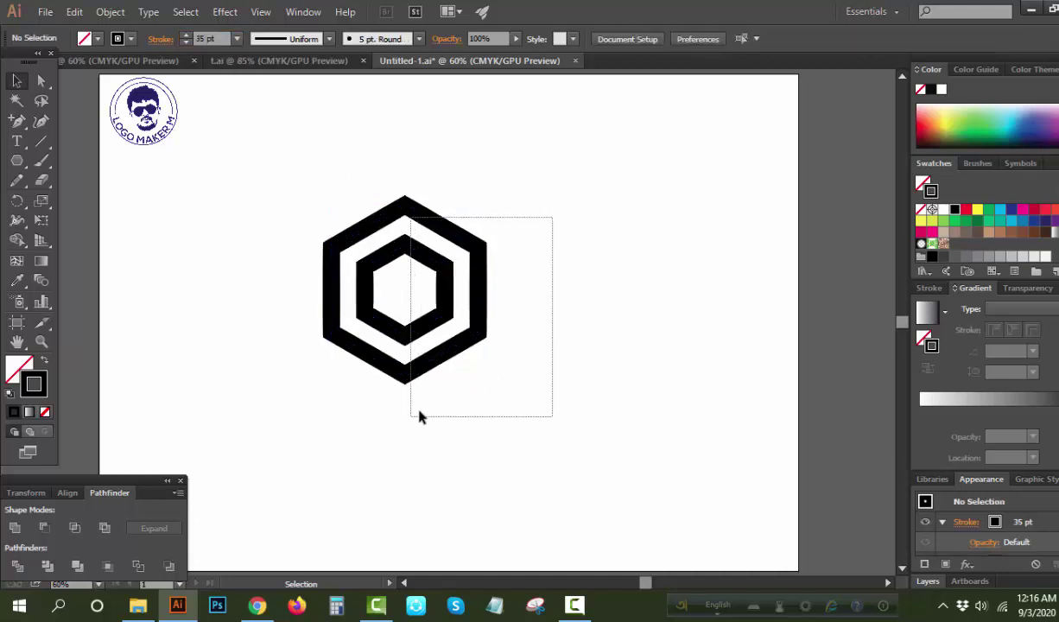
- Expand both hexagon outlines into filled shapes with Object > Expand
{"action": "left_click", "coordinate": [110, 11]}
{"action": "mouse_move", "coordinate": [129, 391]}
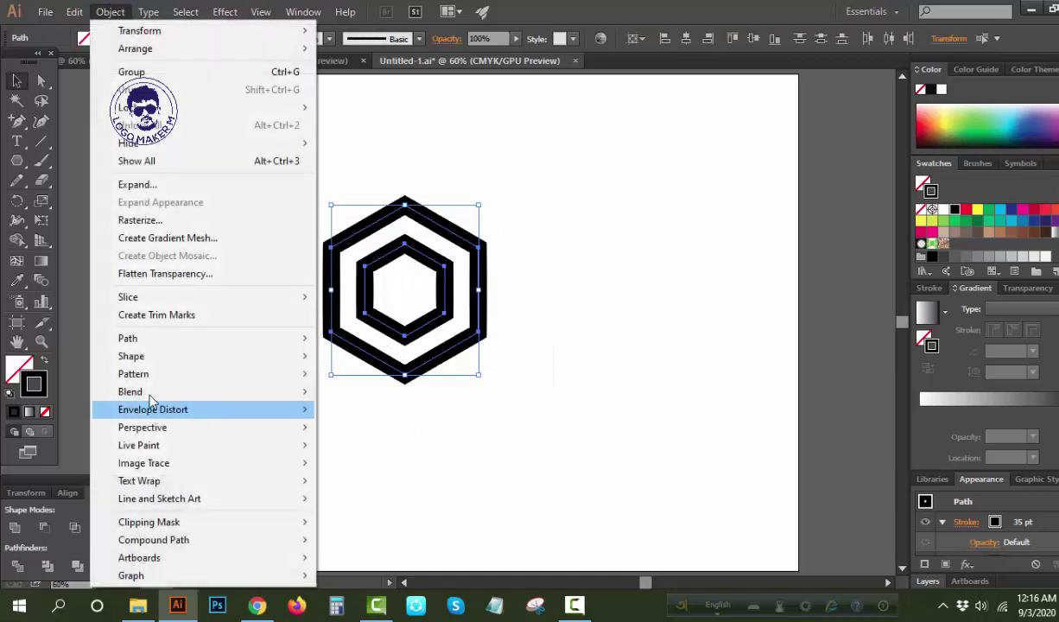
{"action": "left_click", "coordinate": [164, 184]}
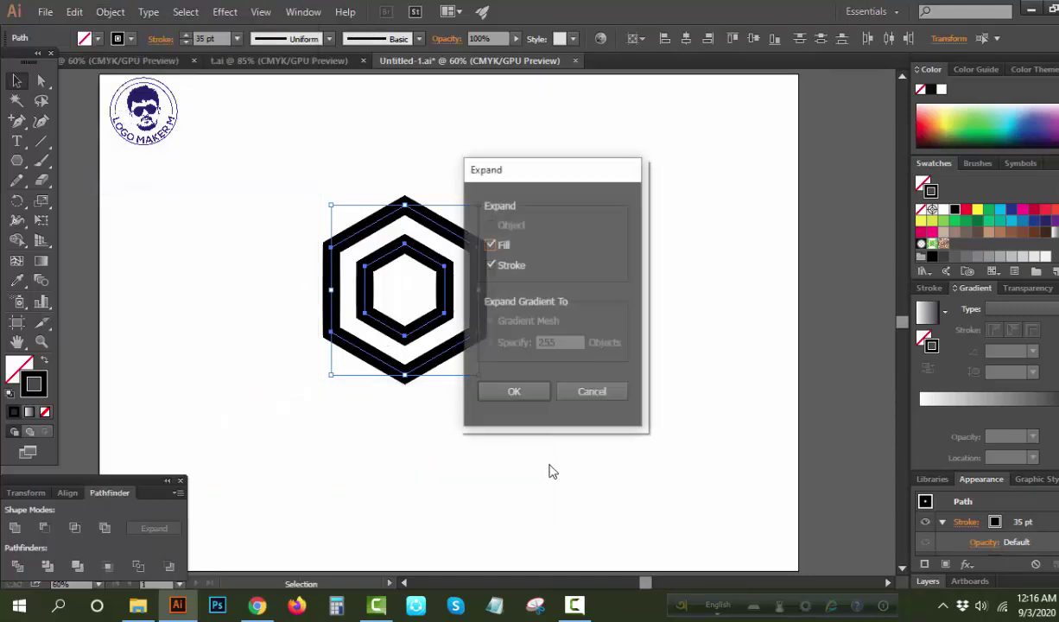
{"action": "left_click", "coordinate": [528, 397]}
{"action": "left_click", "coordinate": [593, 428]}
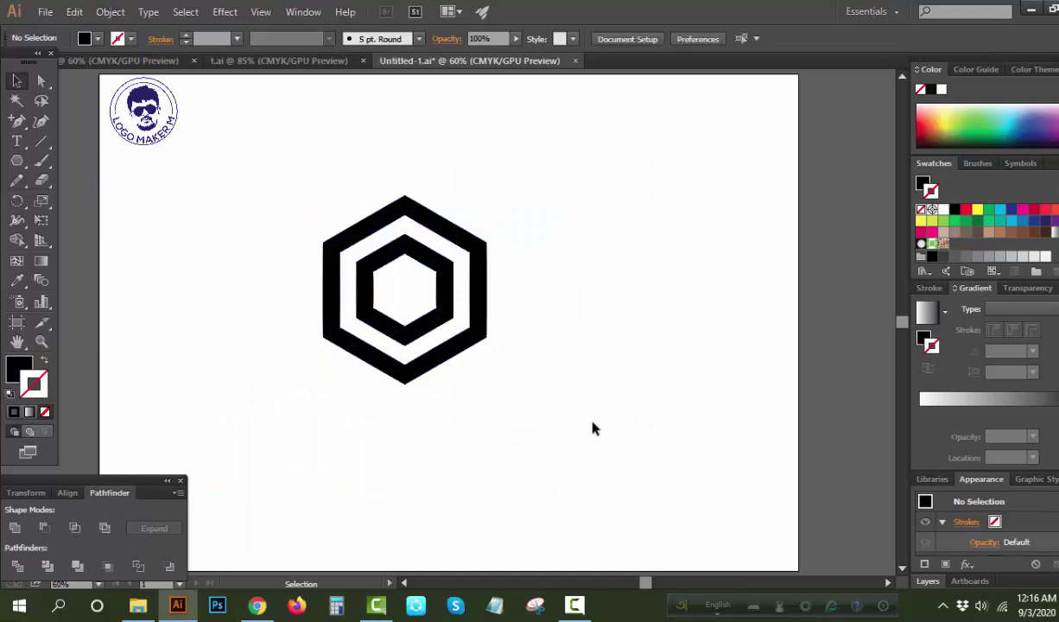
{"action": "left_click", "coordinate": [41, 342]}
- Draw a tall narrow rectangle across the outer hexagon's lower-left side
{"action": "left_click_drag", "start_coordinate": [380, 360], "coordinate": [529, 411]}
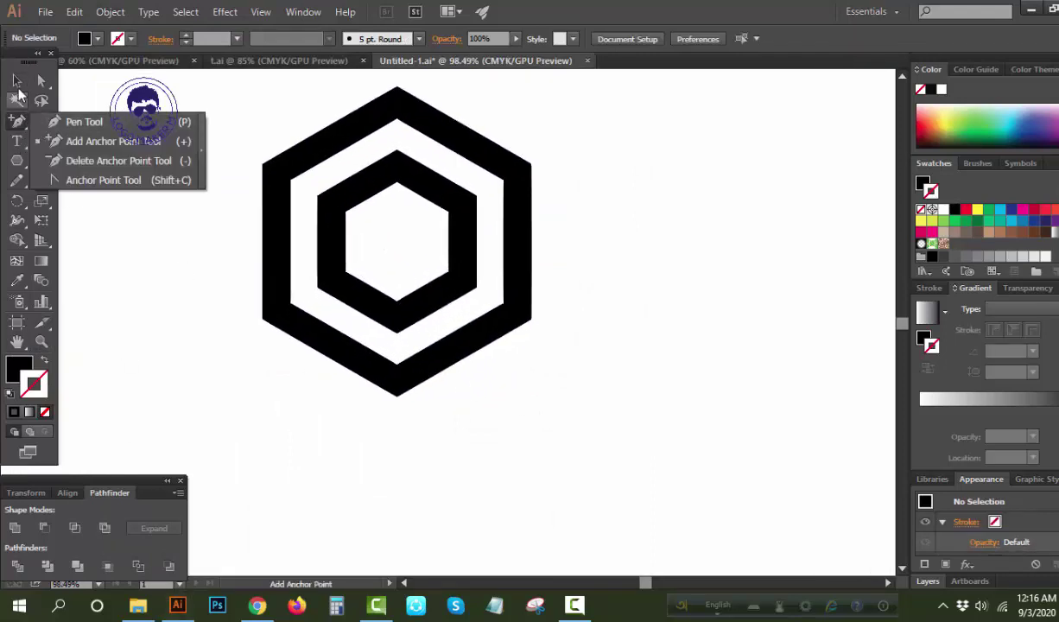
{"action": "left_click", "coordinate": [16, 161]}
{"action": "left_click_drag", "start_coordinate": [21, 169], "coordinate": [52, 155]}
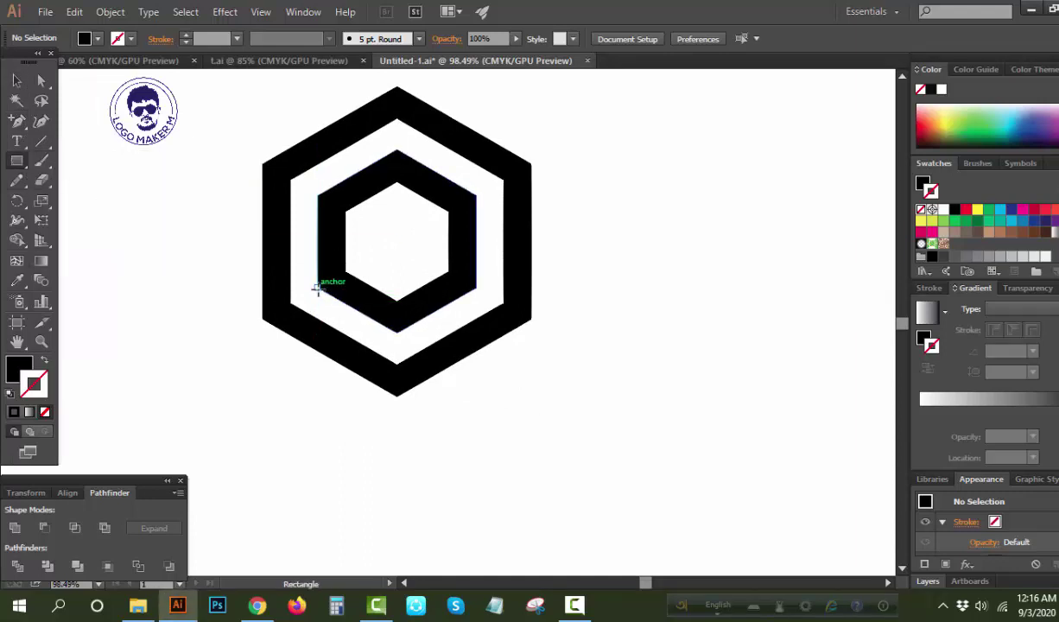
{"action": "left_click_drag", "start_coordinate": [317, 289], "coordinate": [291, 424]}
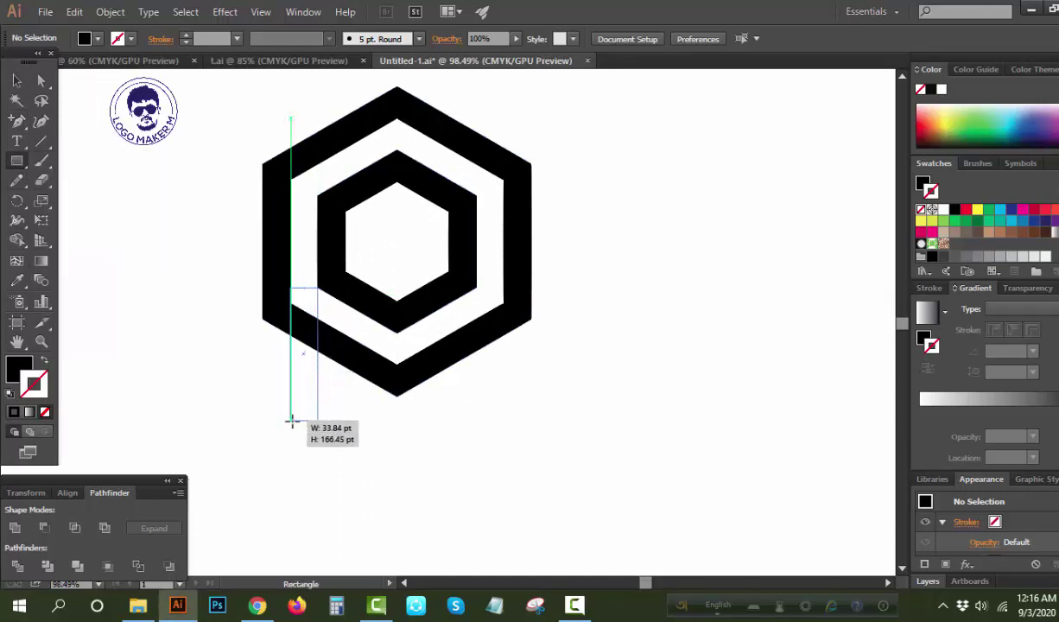
{"action": "key", "text": "v"}
{"action": "left_click", "coordinate": [388, 399]}
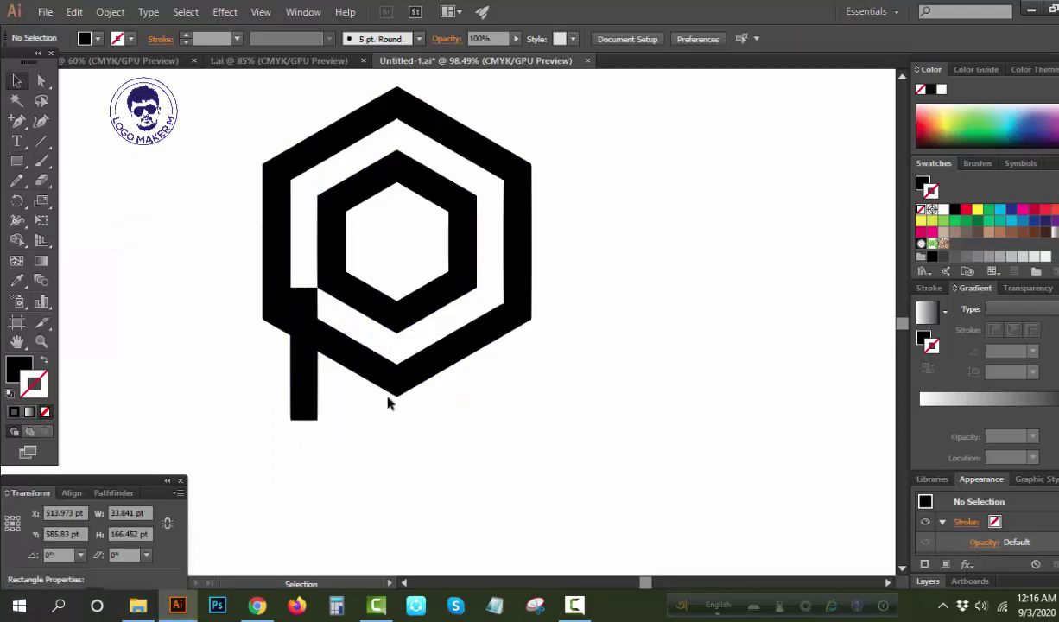
- Subtract the bar from the outer hexagon and unite the inner ring into a solid hexagon
{"action": "left_click_drag", "start_coordinate": [457, 467], "coordinate": [314, 299]}
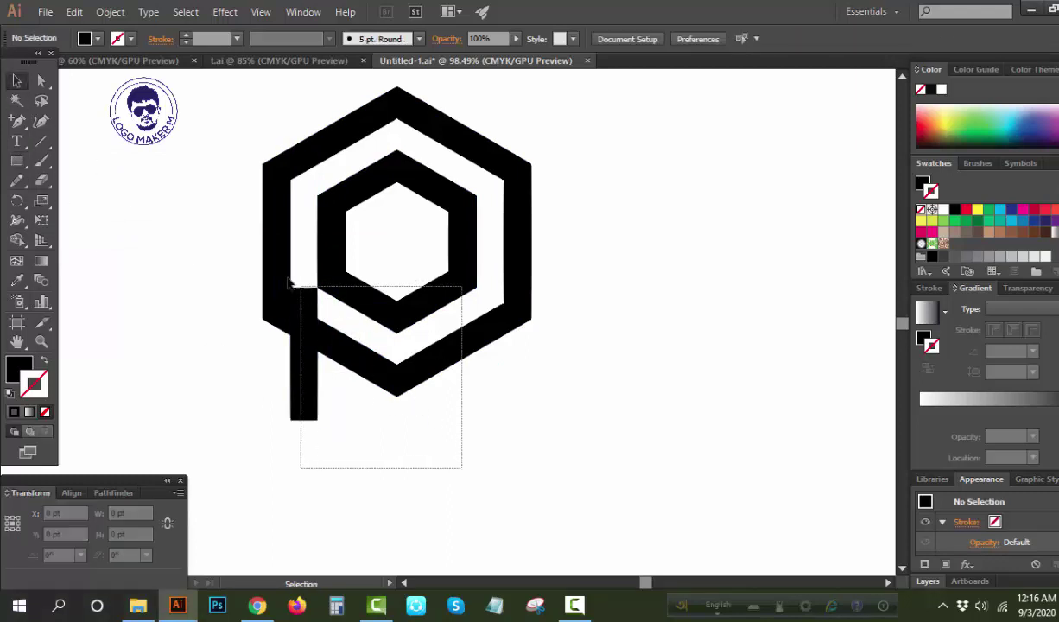
{"action": "left_click", "coordinate": [441, 425]}
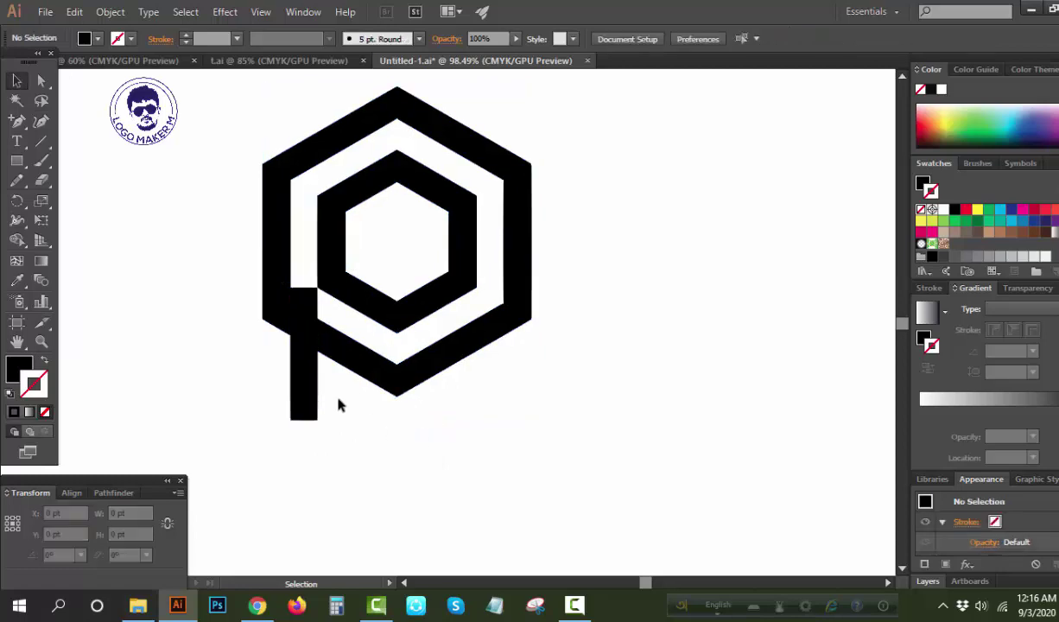
{"action": "left_click_drag", "start_coordinate": [338, 408], "coordinate": [283, 346]}
{"action": "left_click", "coordinate": [111, 493]}
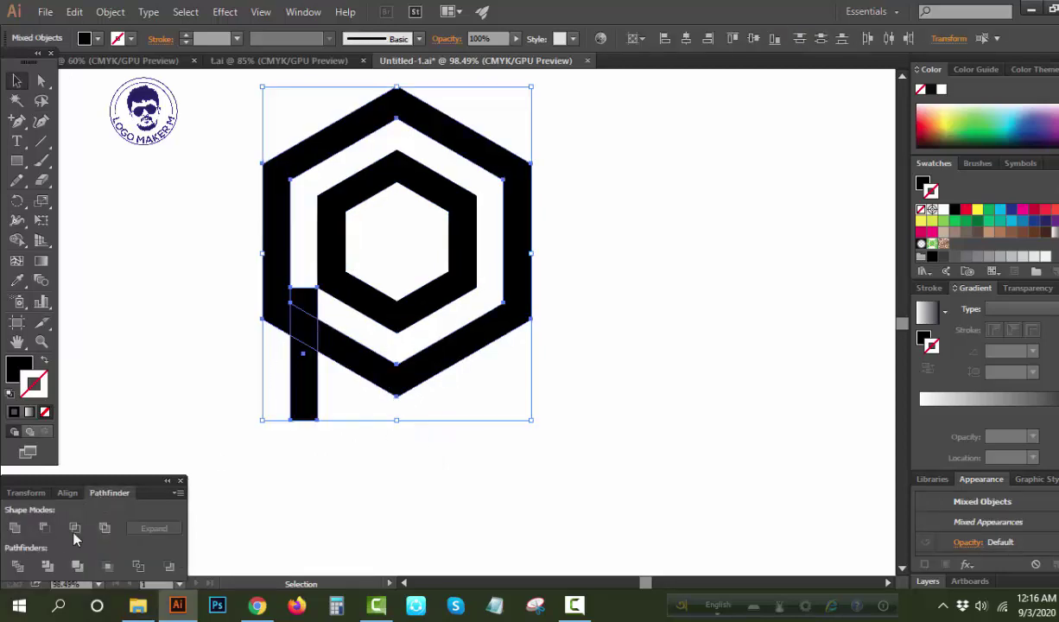
{"action": "left_click", "coordinate": [48, 526]}
{"action": "left_click", "coordinate": [440, 481]}
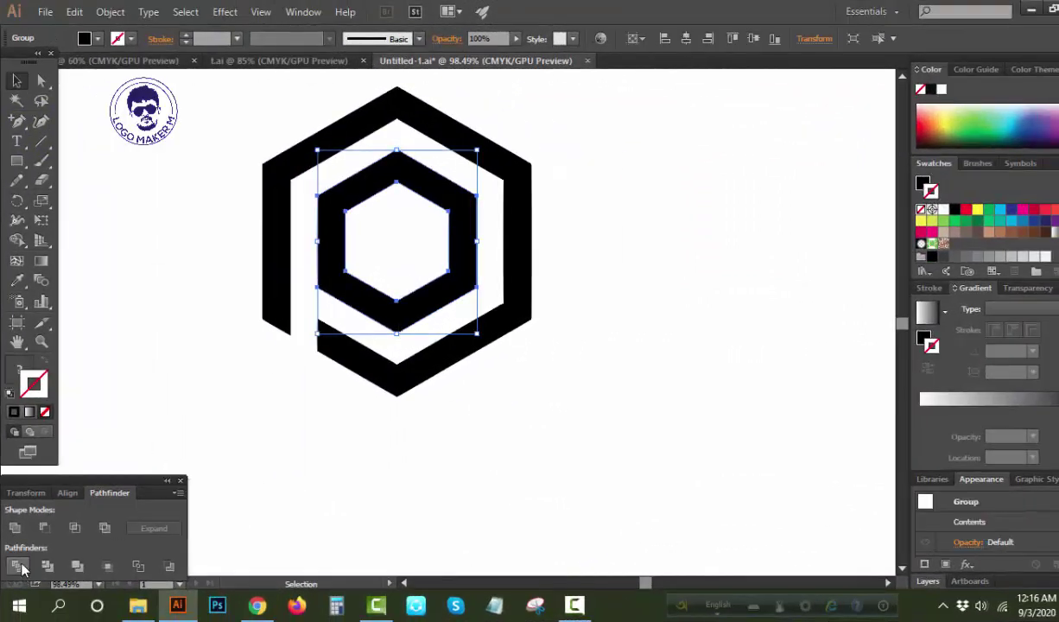
{"action": "left_click", "coordinate": [16, 527]}
{"action": "left_click", "coordinate": [505, 487]}
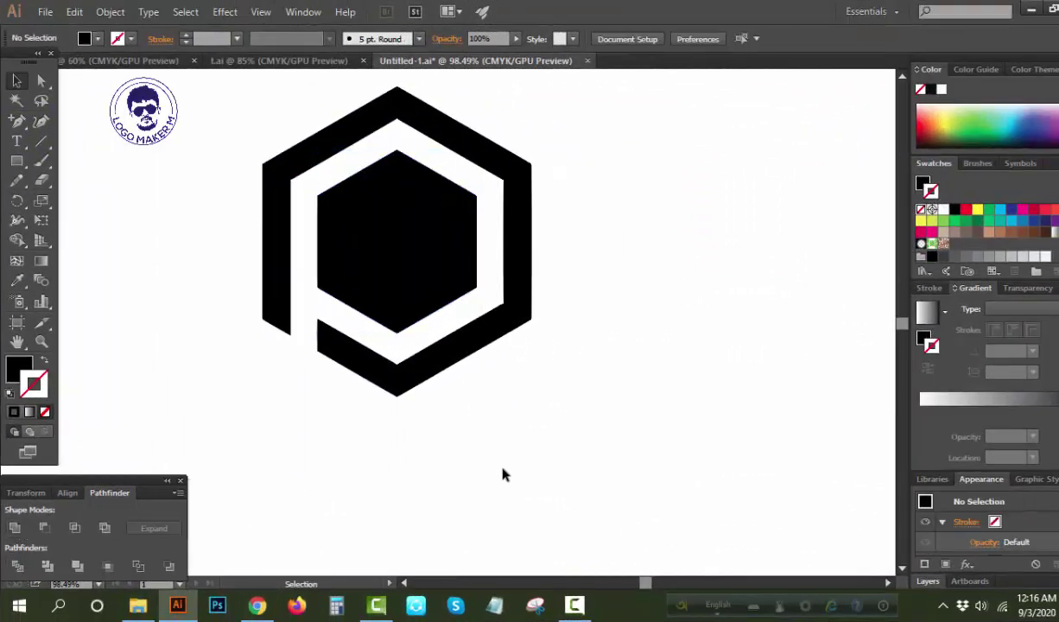
- Draw a square beside the hexagon, plus a vertical bar and a horizontal copy of it
{"action": "left_click_drag", "start_coordinate": [15, 163], "coordinate": [52, 161]}
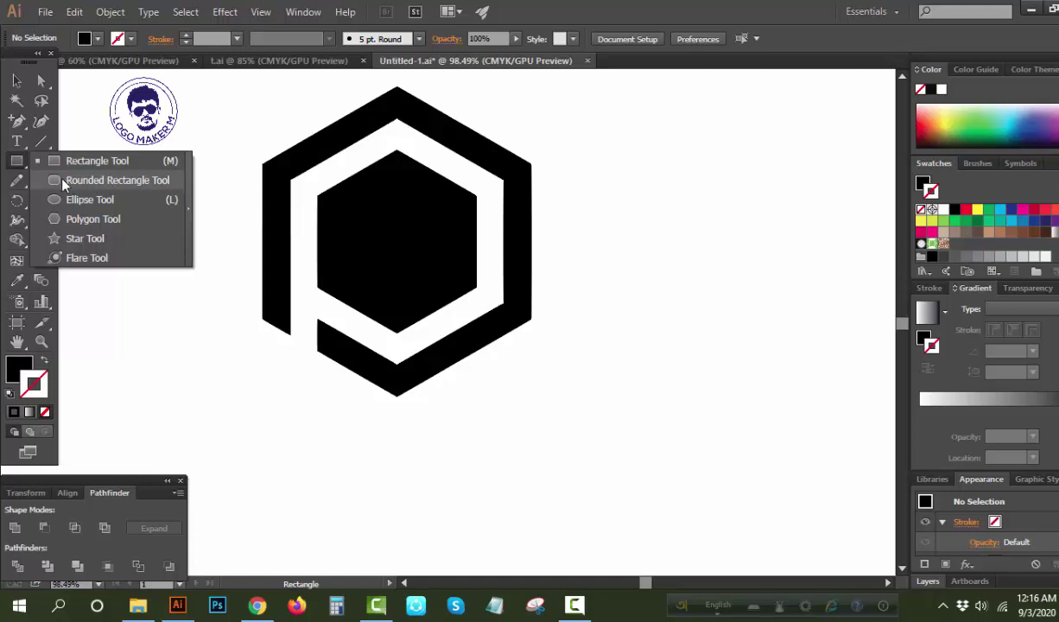
{"action": "mouse_move", "coordinate": [656, 308]}
{"action": "left_mouse_down"}
{"action": "mouse_move", "coordinate": [710, 377]}
{"action": "mouse_move", "coordinate": [700, 369]}
{"action": "left_mouse_up"}
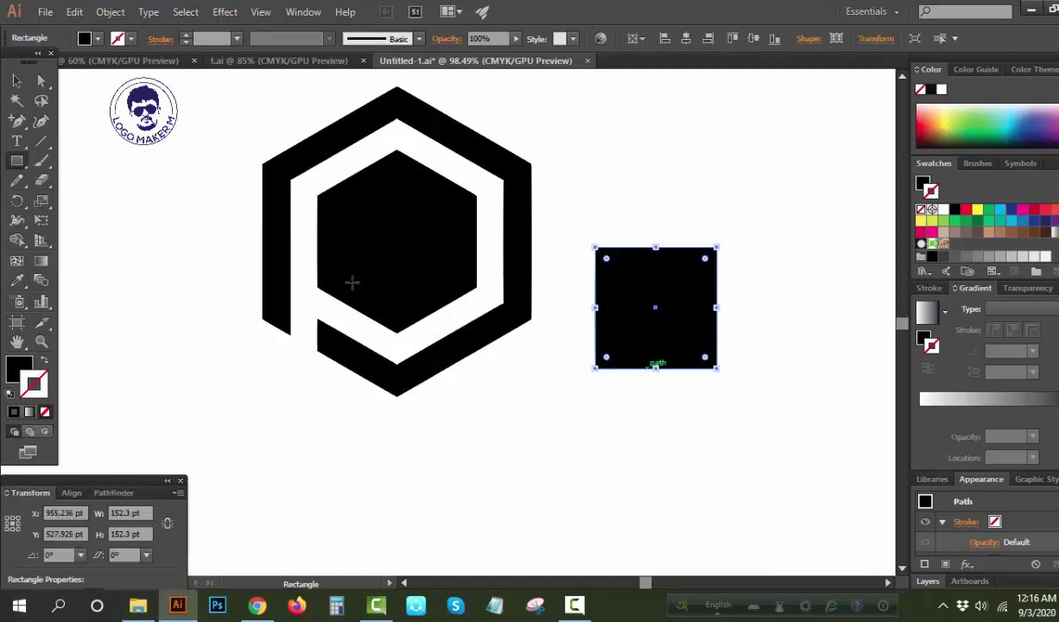
{"action": "key", "text": "ctrl+shift+a"}
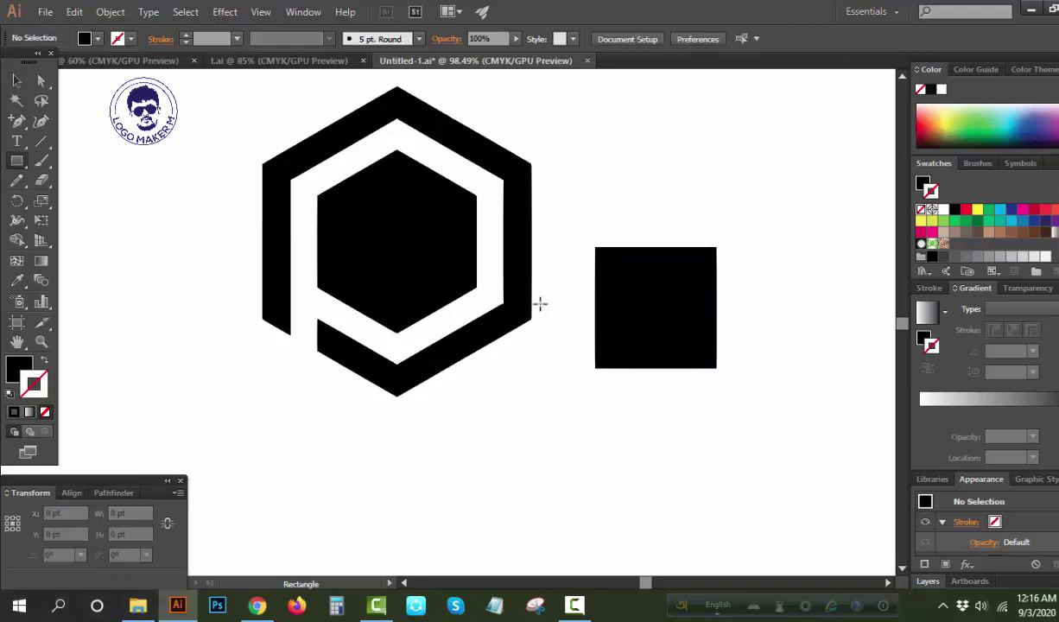
{"action": "mouse_move", "coordinate": [638, 236]}
{"action": "left_mouse_down"}
{"action": "mouse_move", "coordinate": [644, 356]}
{"action": "mouse_move", "coordinate": [662, 404]}
{"action": "left_mouse_up"}
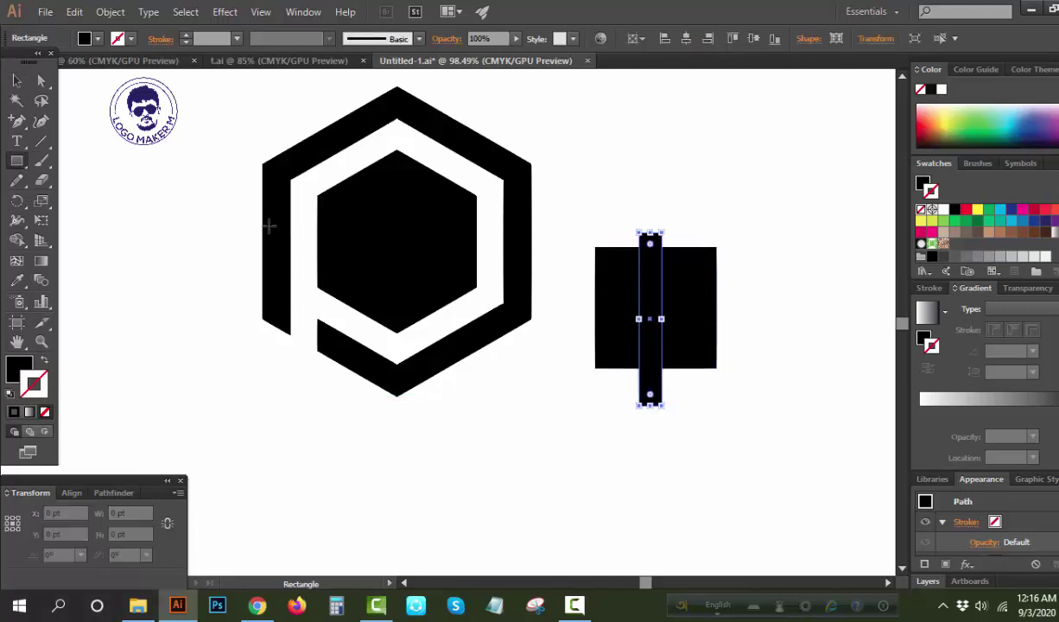
{"action": "left_click", "coordinate": [16, 80]}
{"action": "key", "text": "ctrl+shift+a"}
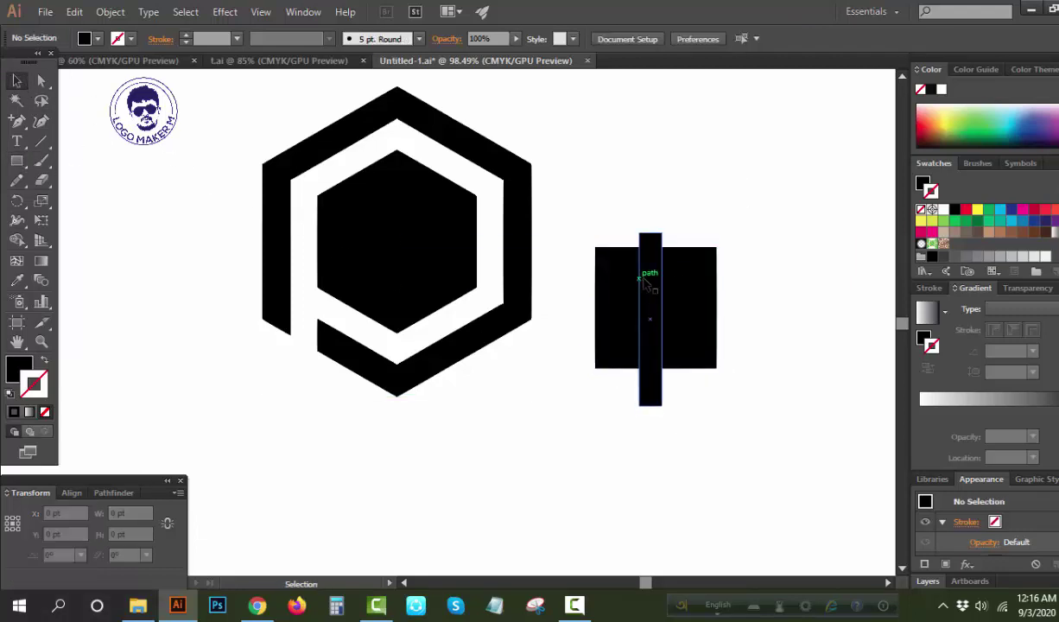
{"action": "left_click_drag", "start_coordinate": [652, 284], "coordinate": [677, 283]}
{"action": "left_click_drag", "start_coordinate": [687, 226], "coordinate": [754, 327]}
- Centre both bars on the square and subtract them to leave four squares
{"action": "left_click_drag", "start_coordinate": [766, 256], "coordinate": [644, 372]}
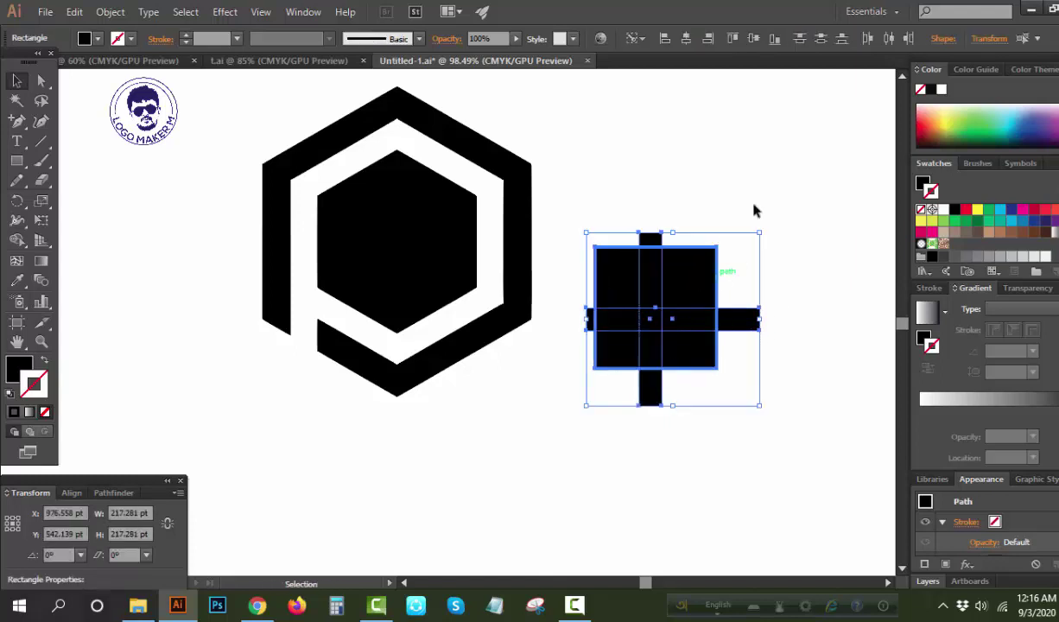
{"action": "left_click", "coordinate": [754, 38]}
{"action": "left_click", "coordinate": [687, 39]}
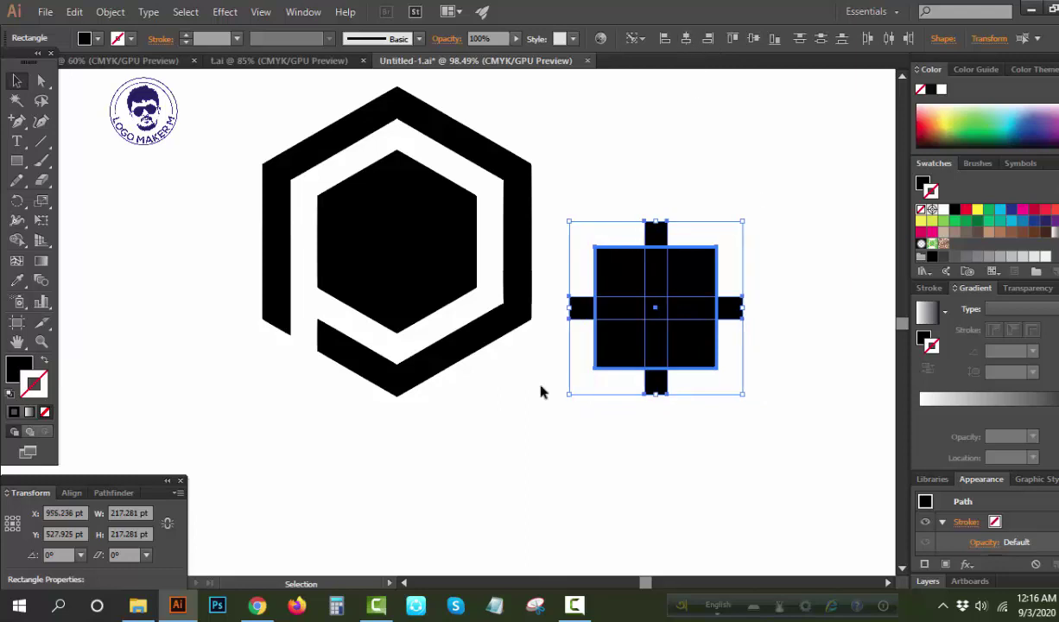
{"action": "left_click", "coordinate": [114, 493]}
{"action": "left_click", "coordinate": [44, 527]}
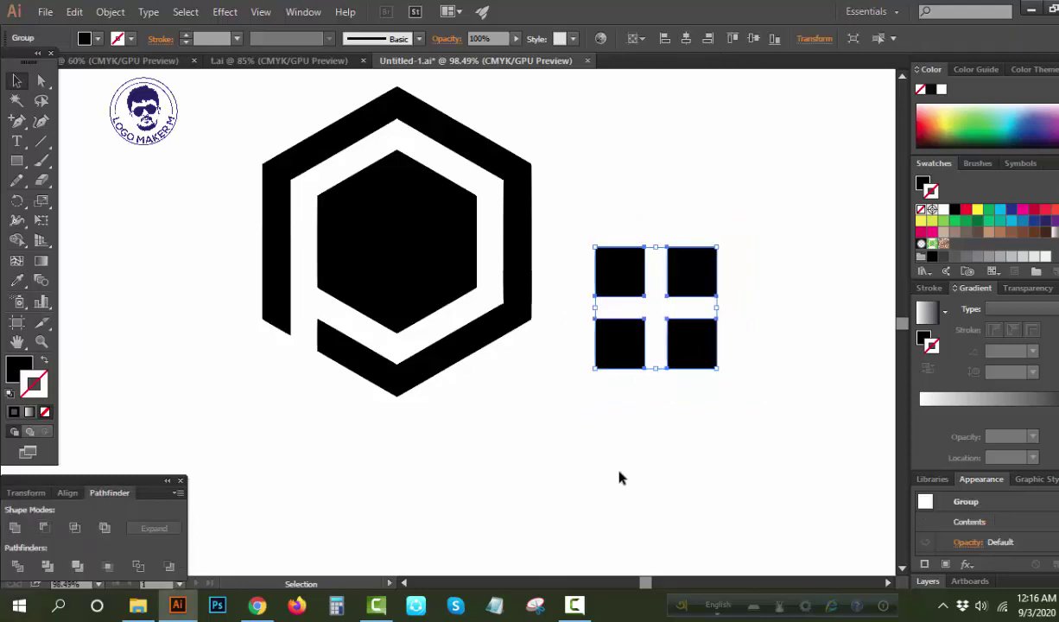
{"action": "left_click", "coordinate": [619, 478]}
- Shrink the four squares and move them into the inner hexagon
{"action": "left_click", "coordinate": [691, 358]}
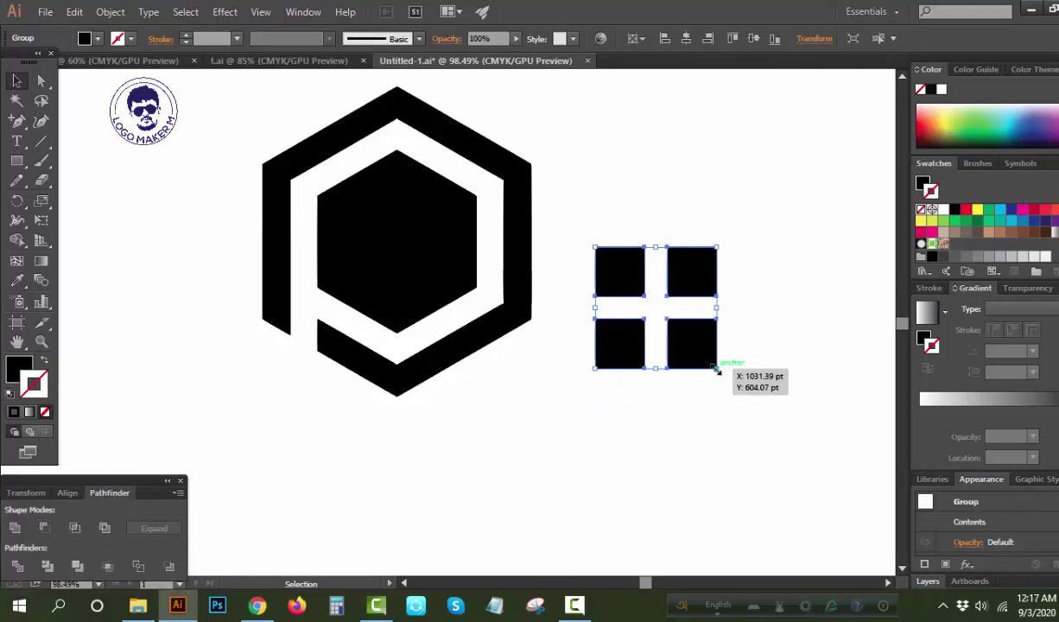
{"action": "left_click_drag", "start_coordinate": [717, 370], "coordinate": [687, 338]}
{"action": "left_click", "coordinate": [705, 398]}
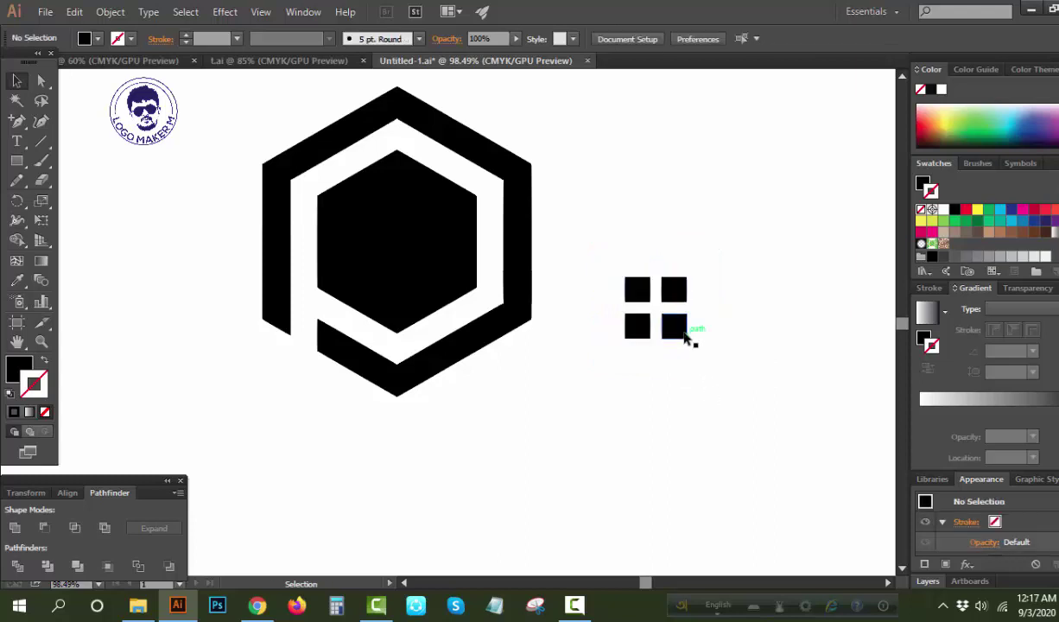
{"action": "left_click_drag", "start_coordinate": [685, 337], "coordinate": [431, 276]}
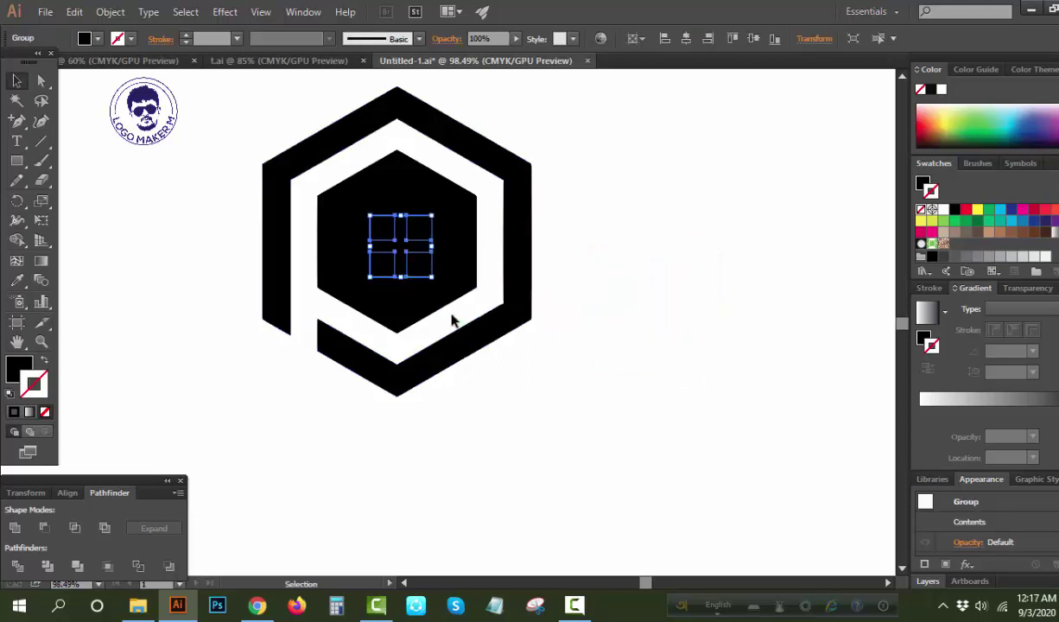
- Centre the four squares on the inner hexagon and subtract them as window holes
{"action": "left_click", "coordinate": [448, 294], "text": "shift"}
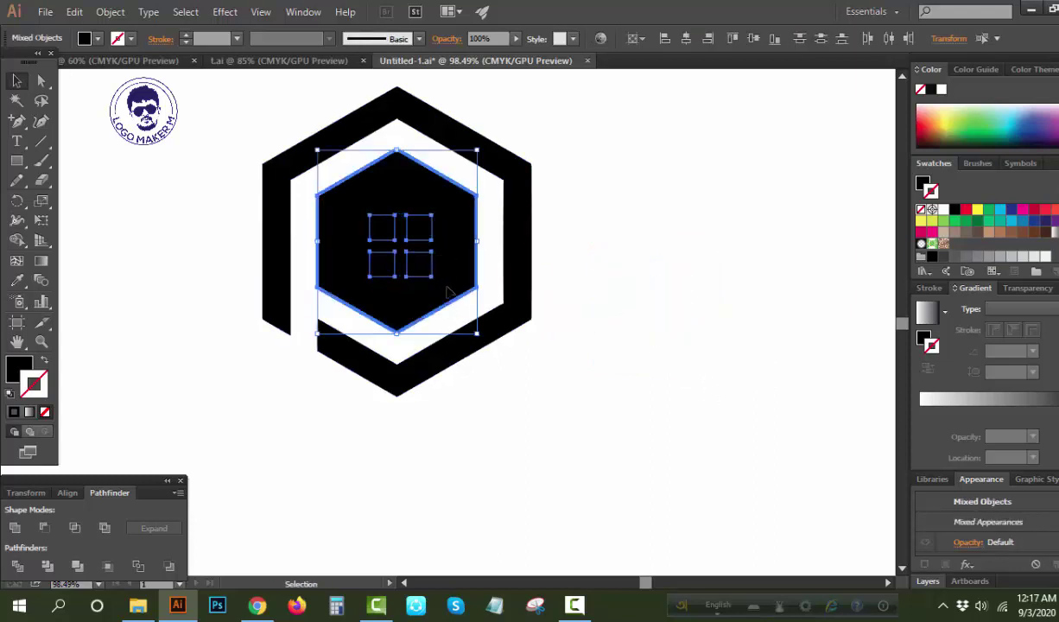
{"action": "left_click", "coordinate": [686, 38]}
{"action": "left_click", "coordinate": [754, 38]}
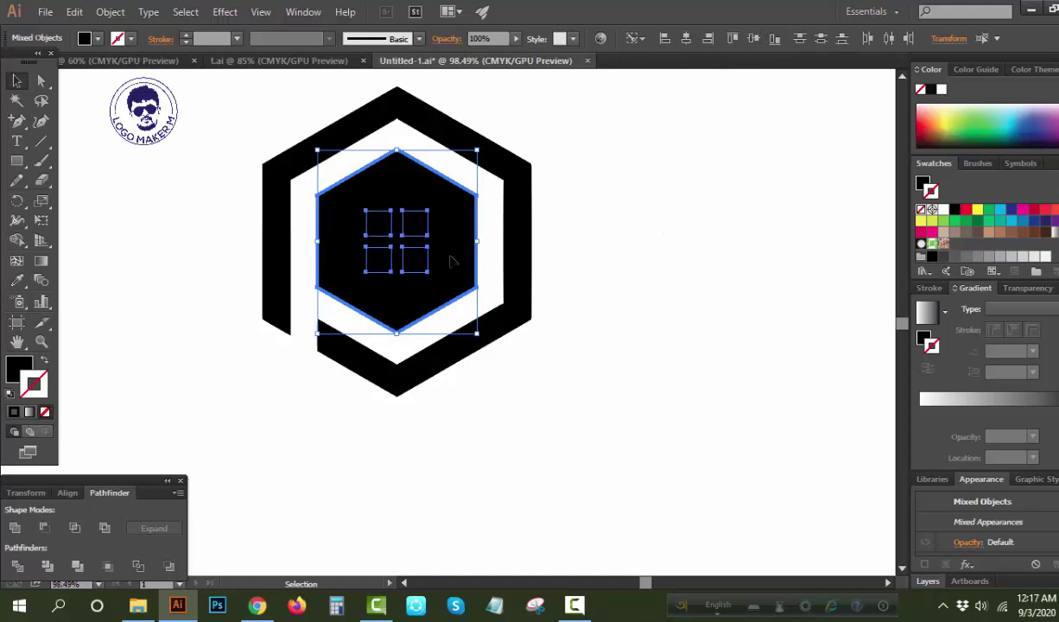
{"action": "left_click", "coordinate": [105, 529]}
{"action": "left_click", "coordinate": [750, 373]}
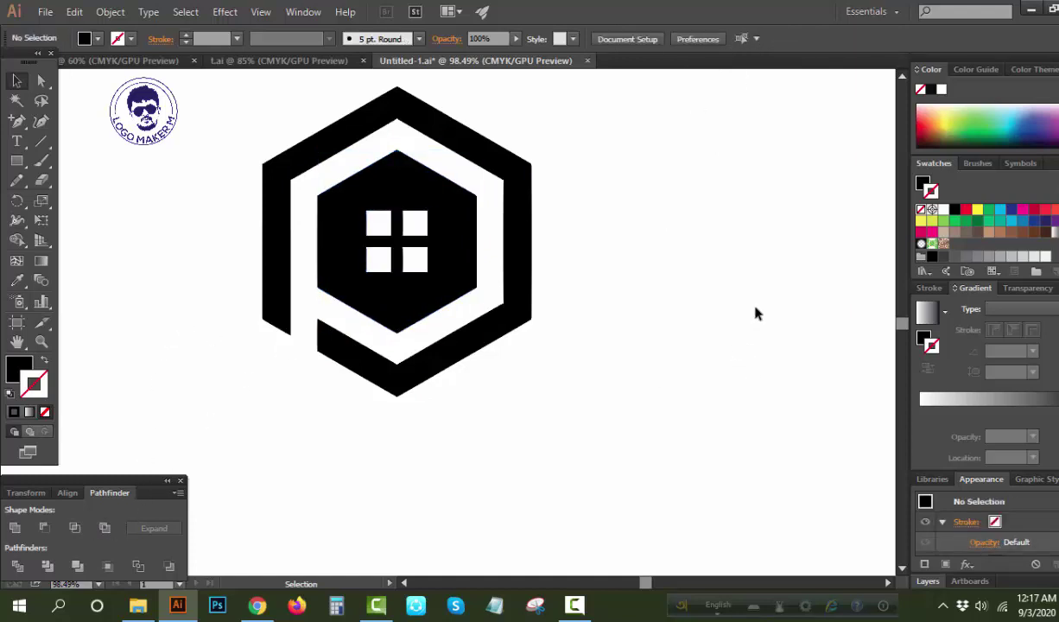
{"action": "left_click", "coordinate": [17, 121]}
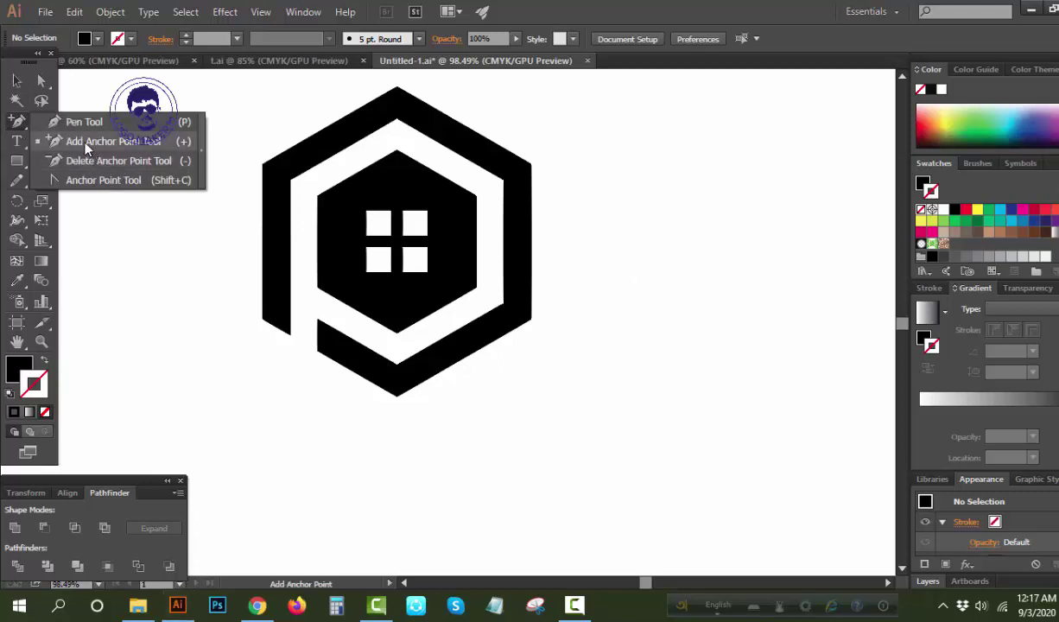
- Pen-draw a pointed tail from the bottom bar's lower-left corner toward the lower right
{"action": "left_click", "coordinate": [64, 122]}
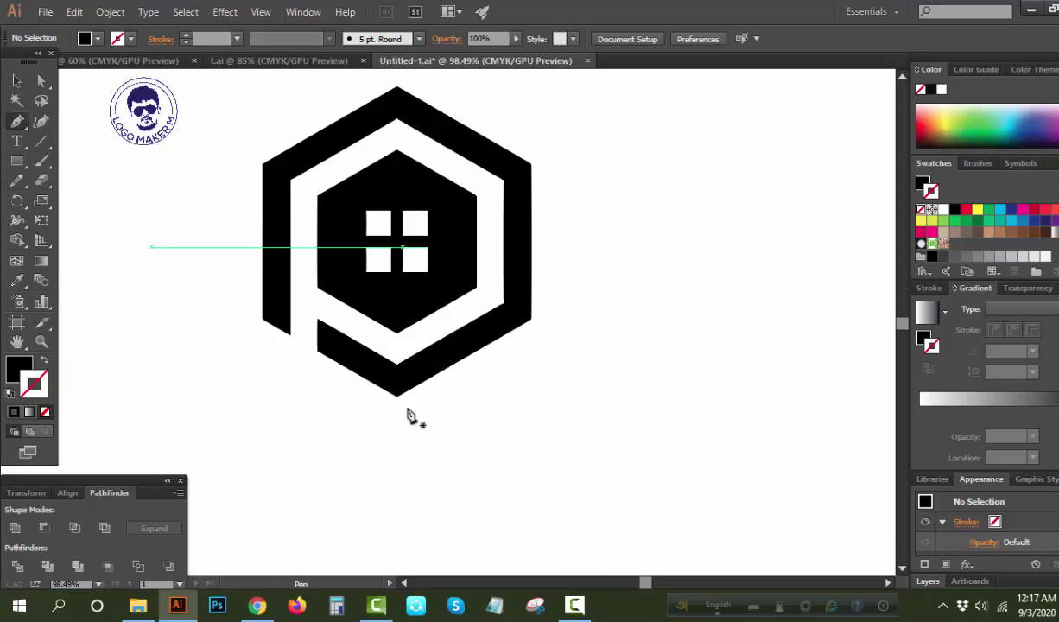
{"action": "left_click", "coordinate": [317, 320]}
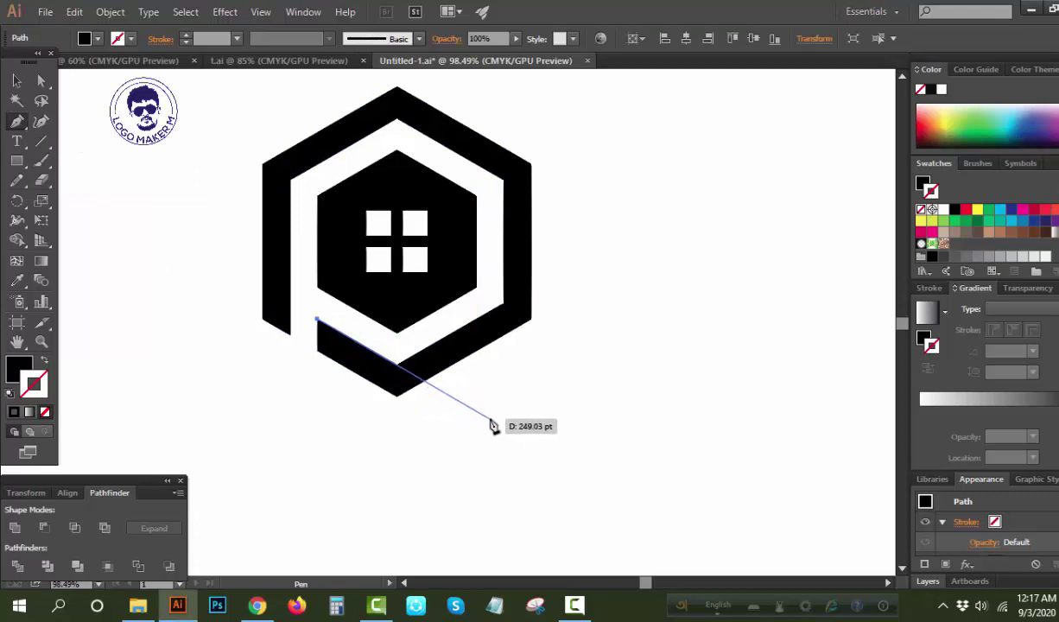
{"action": "left_click", "coordinate": [489, 417]}
{"action": "mouse_move", "coordinate": [486, 422]}
{"action": "left_mouse_down"}
{"action": "mouse_move", "coordinate": [458, 413]}
{"action": "mouse_move", "coordinate": [471, 406]}
{"action": "mouse_move", "coordinate": [463, 403]}
{"action": "mouse_move", "coordinate": [400, 405]}
{"action": "left_mouse_up"}
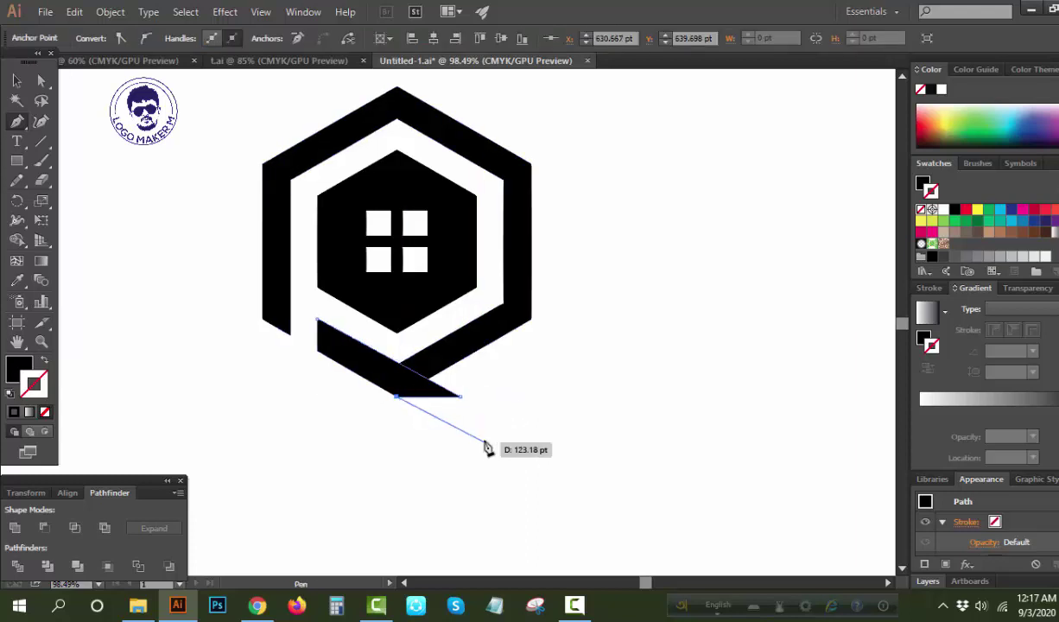
{"action": "left_click_drag", "start_coordinate": [400, 404], "coordinate": [391, 378]}
{"action": "left_click", "coordinate": [16, 80]}
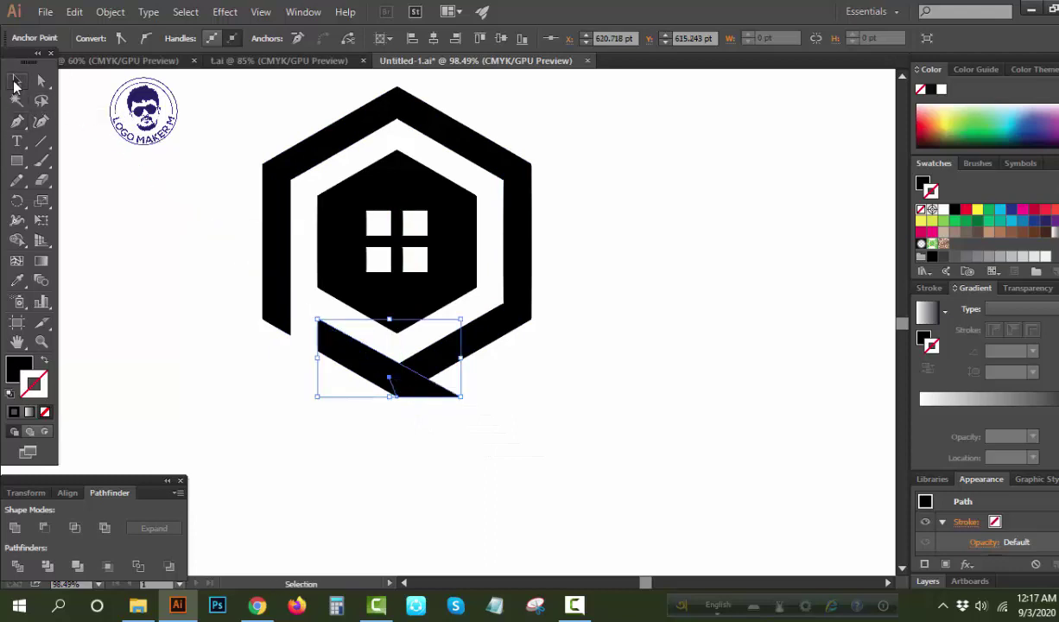
{"action": "left_click", "coordinate": [173, 302]}
{"action": "left_click_drag", "start_coordinate": [144, 175], "coordinate": [393, 467]}
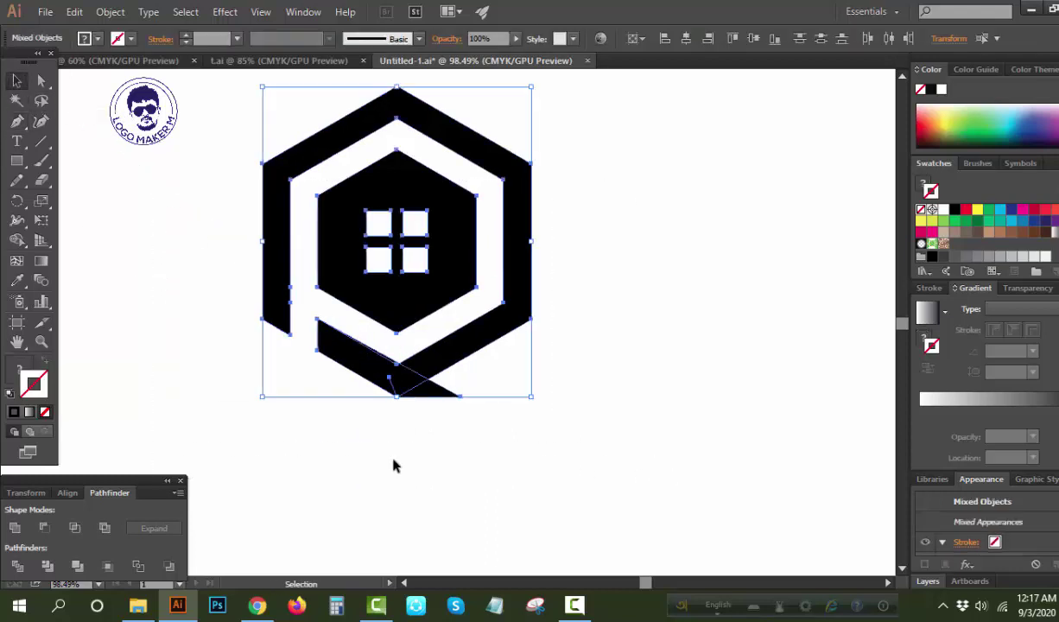
{"action": "left_click", "coordinate": [610, 371]}
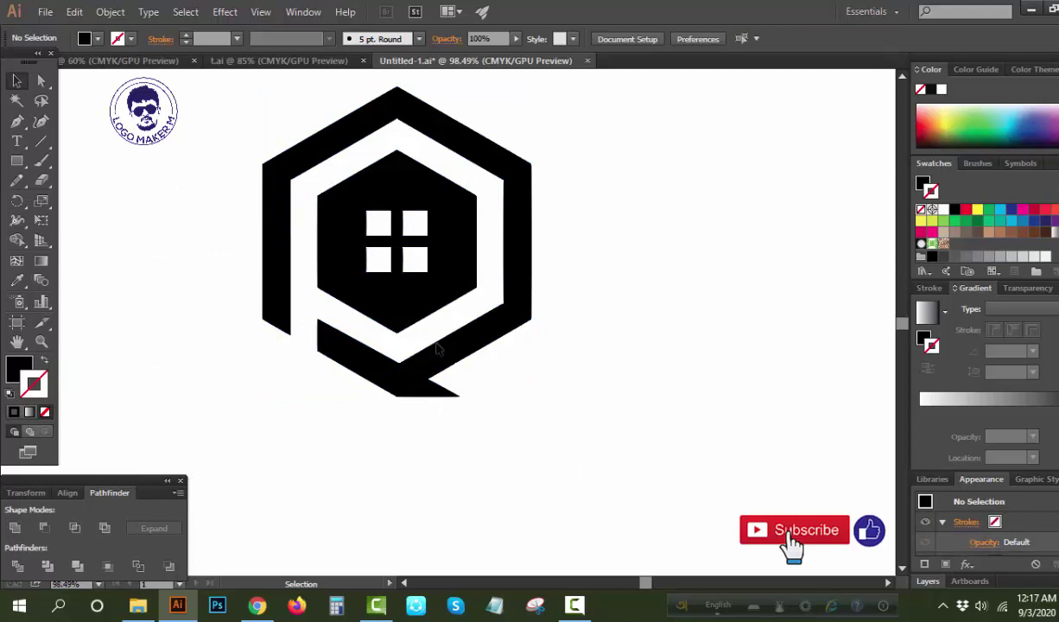
- Pen-draw a wide triangular roof on top of the inner hexagon
{"action": "left_click", "coordinate": [16, 121]}
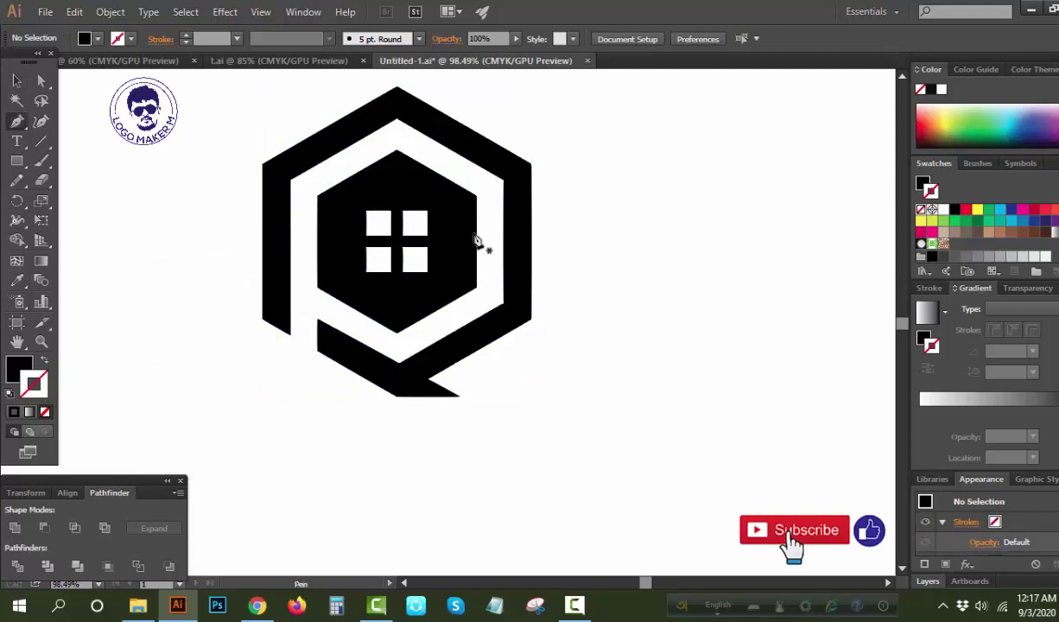
{"action": "left_click", "coordinate": [396, 151]}
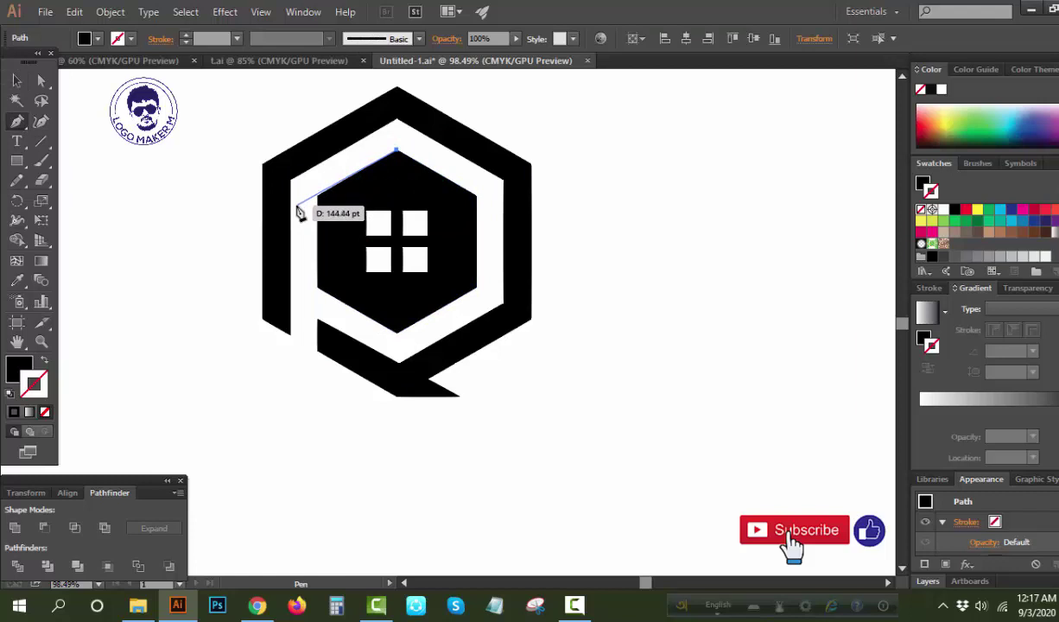
{"action": "left_click", "coordinate": [297, 205]}
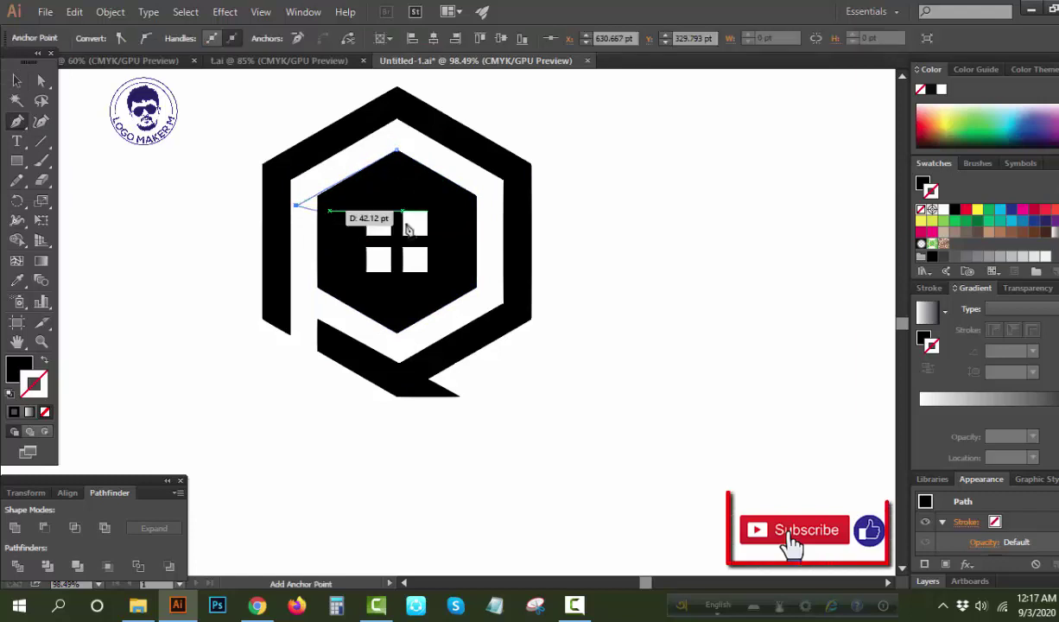
{"action": "left_click", "coordinate": [496, 205]}
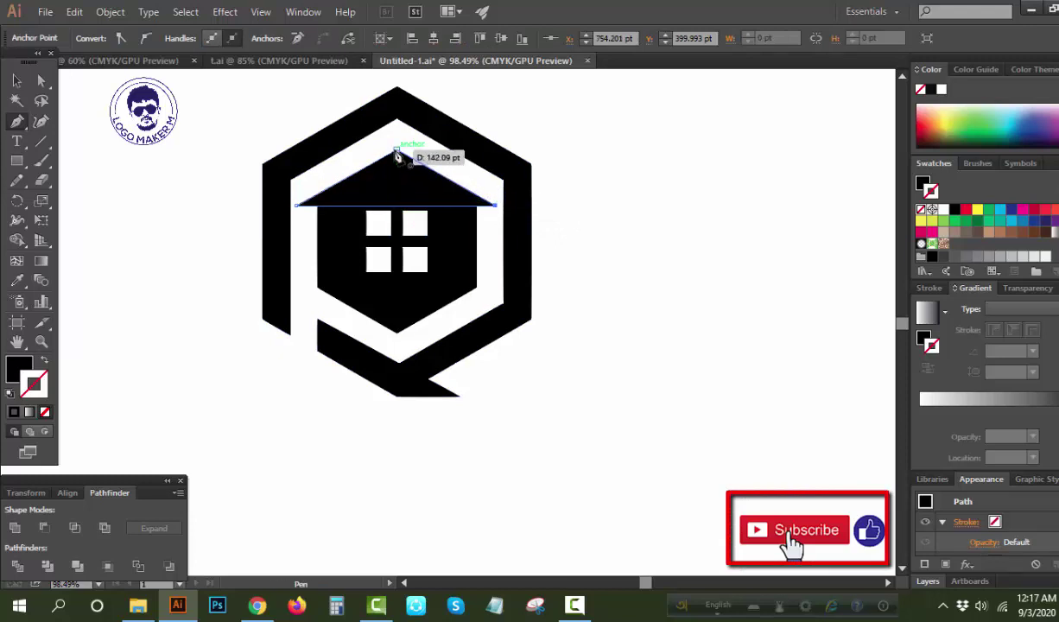
{"action": "left_click", "coordinate": [397, 151]}
- Unite the roof with the inner hexagon and scale the whole logo down
{"action": "left_click", "coordinate": [17, 81]}
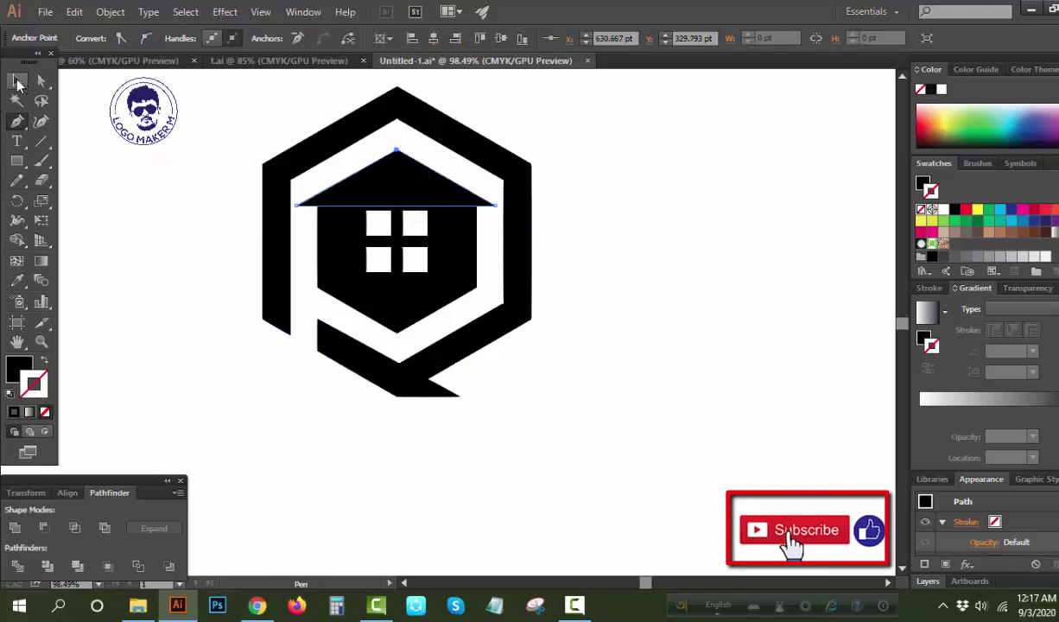
{"action": "left_click", "coordinate": [220, 171]}
{"action": "left_click_drag", "start_coordinate": [193, 171], "coordinate": [381, 402]}
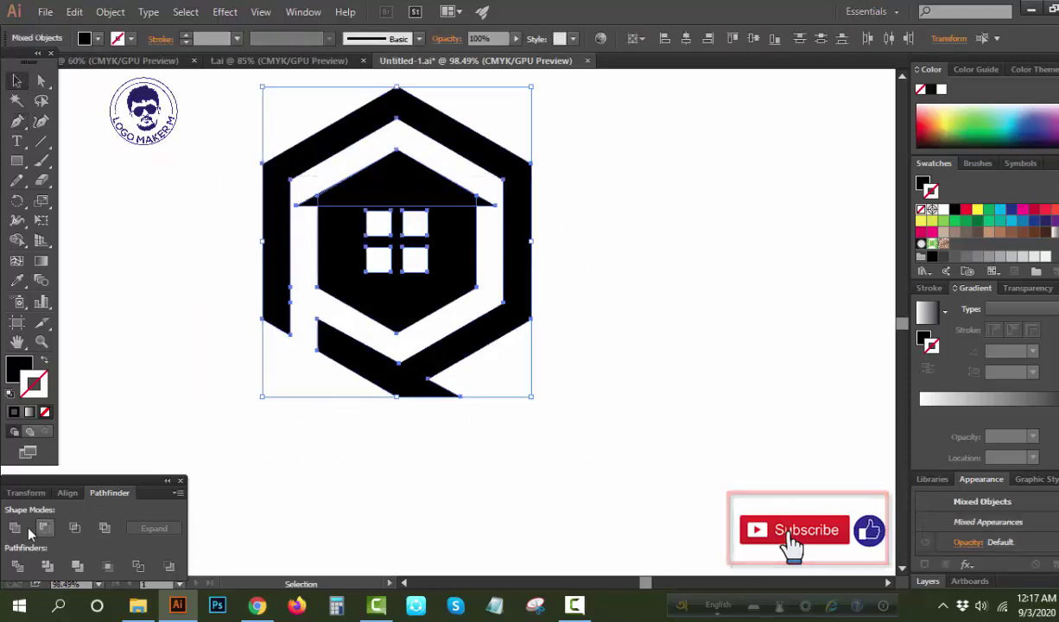
{"action": "left_click", "coordinate": [15, 528]}
{"action": "left_click", "coordinate": [175, 227]}
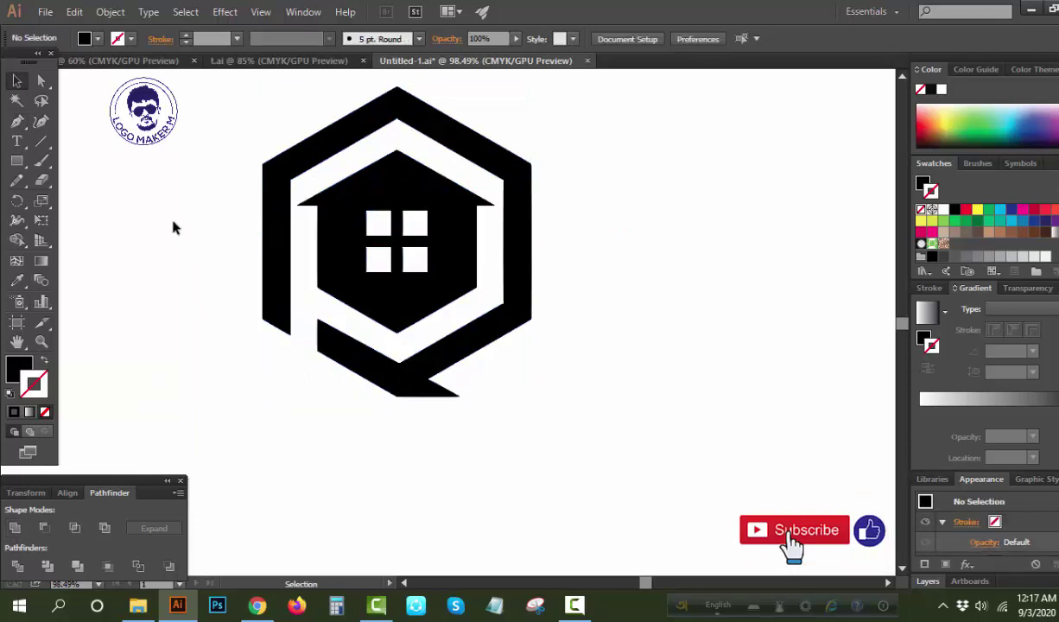
{"action": "left_click", "coordinate": [518, 275]}
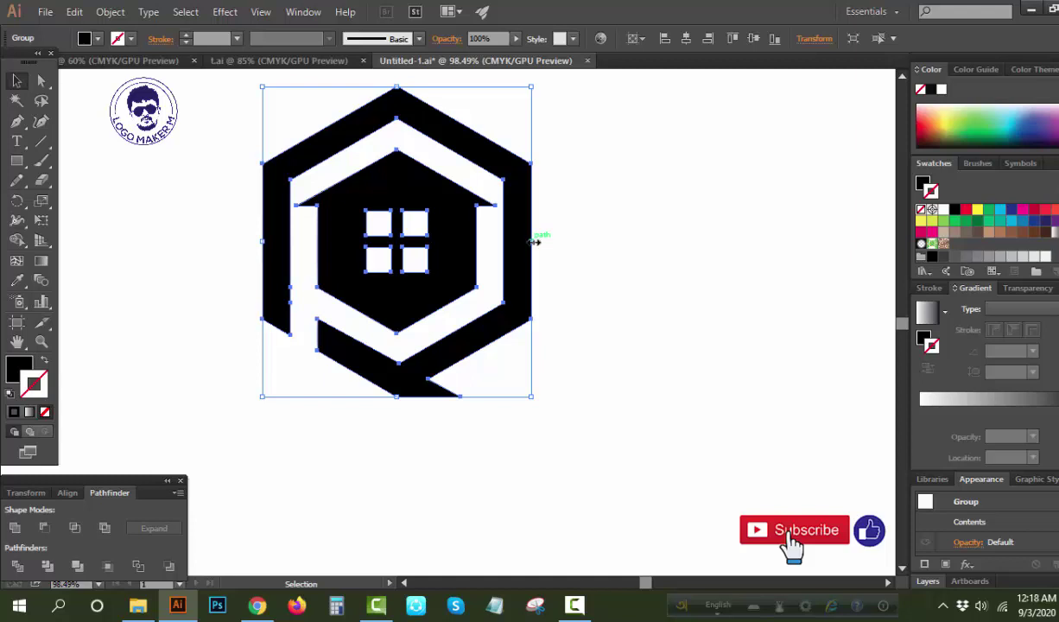
{"action": "left_click_drag", "start_coordinate": [534, 243], "coordinate": [490, 243]}
{"action": "left_click", "coordinate": [634, 289]}
- Centre the logo horizontally and vertically on the artboard
{"action": "key", "text": "ctrl+0"}
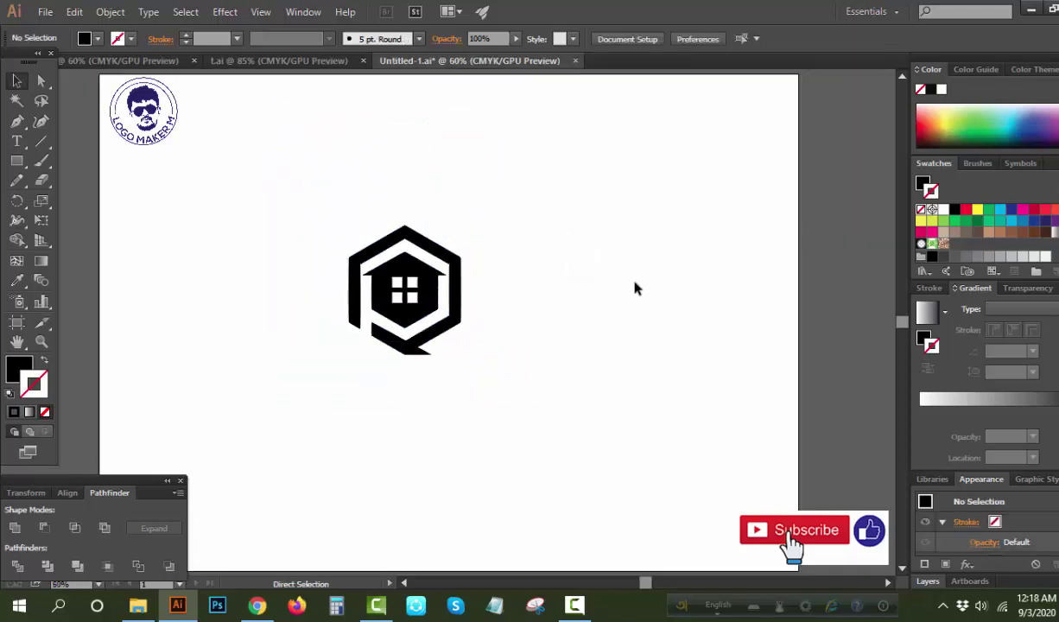
{"action": "left_click", "coordinate": [432, 319]}
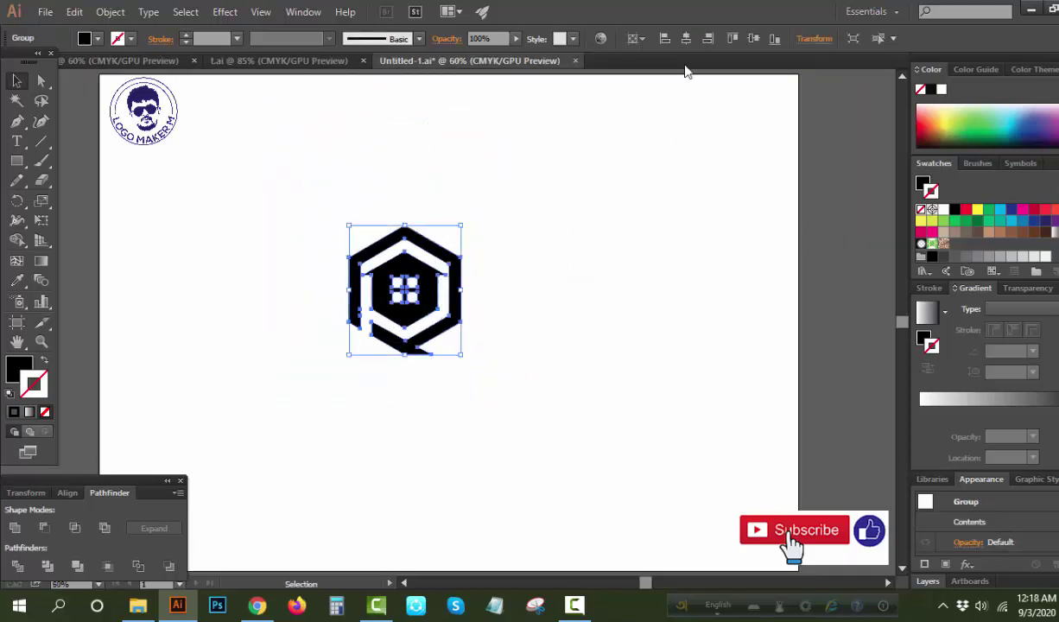
{"action": "left_click", "coordinate": [688, 43]}
{"action": "left_click", "coordinate": [754, 39]}
{"action": "left_click", "coordinate": [681, 320]}
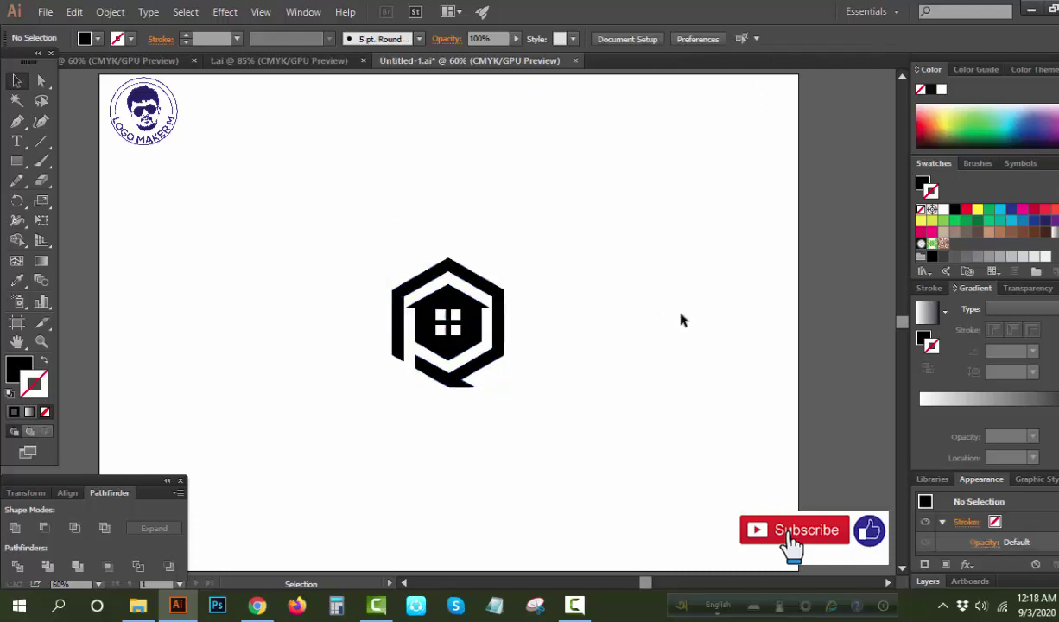
- Add a 'pq lgo design' text line below the logo
{"action": "left_click", "coordinate": [16, 141]}
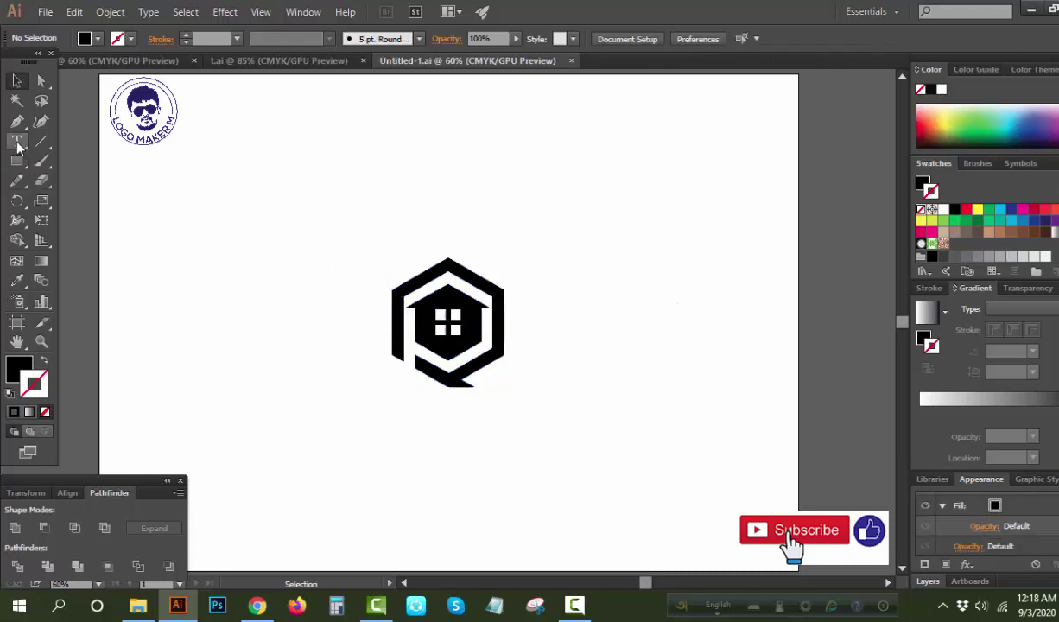
{"action": "left_click", "coordinate": [338, 419]}
{"action": "type", "text": "pq lgo design"}
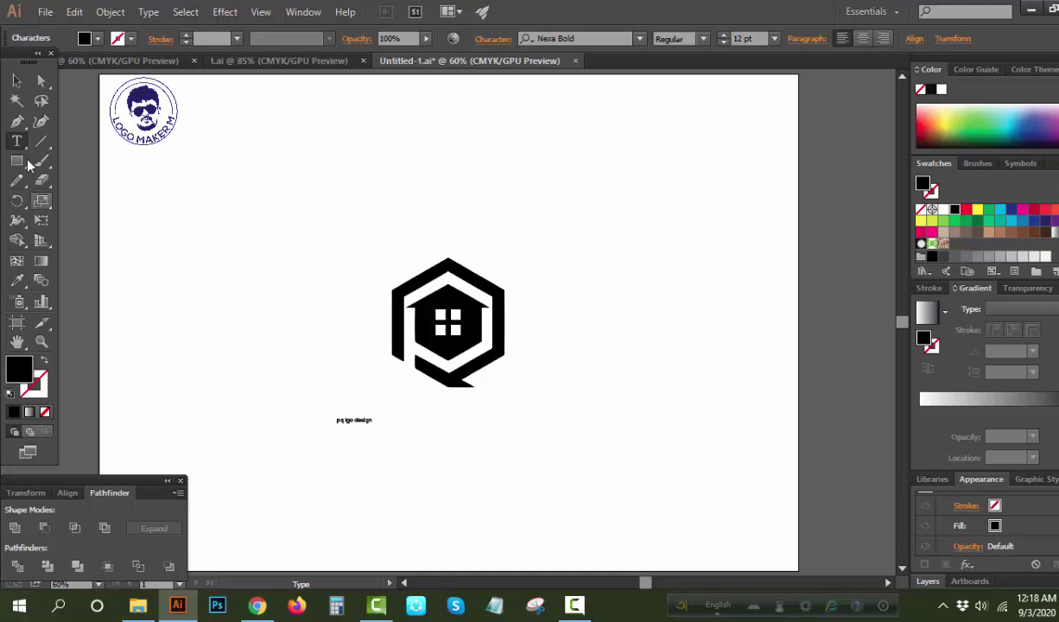
{"action": "left_click", "coordinate": [16, 80]}
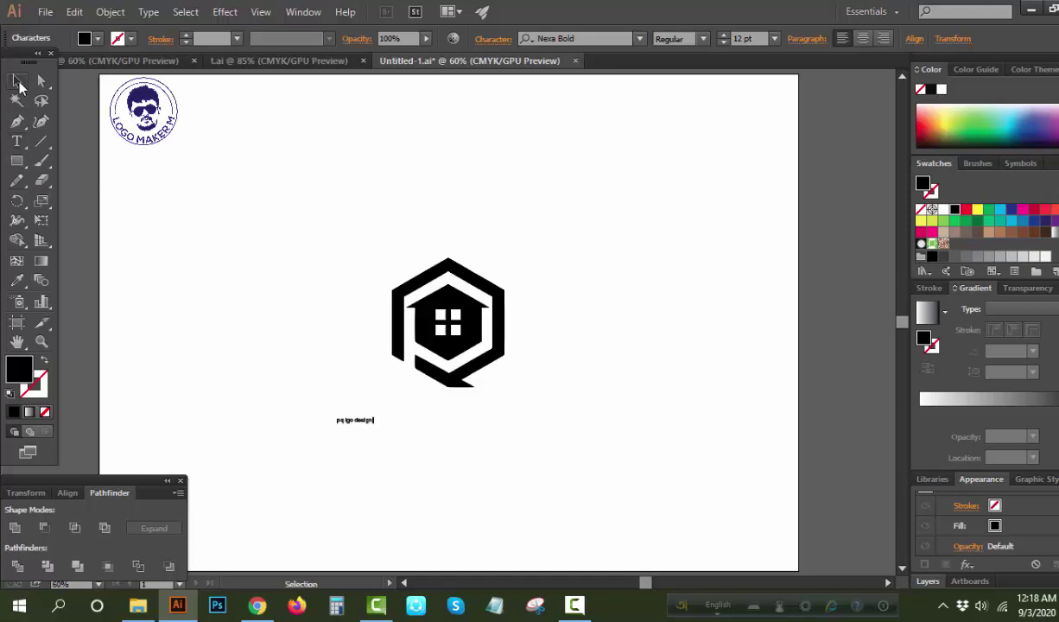
- Enlarge the caption under the logo and insert the missing 'o' in 'lgo'
{"action": "left_click_drag", "start_coordinate": [381, 432], "coordinate": [534, 452]}
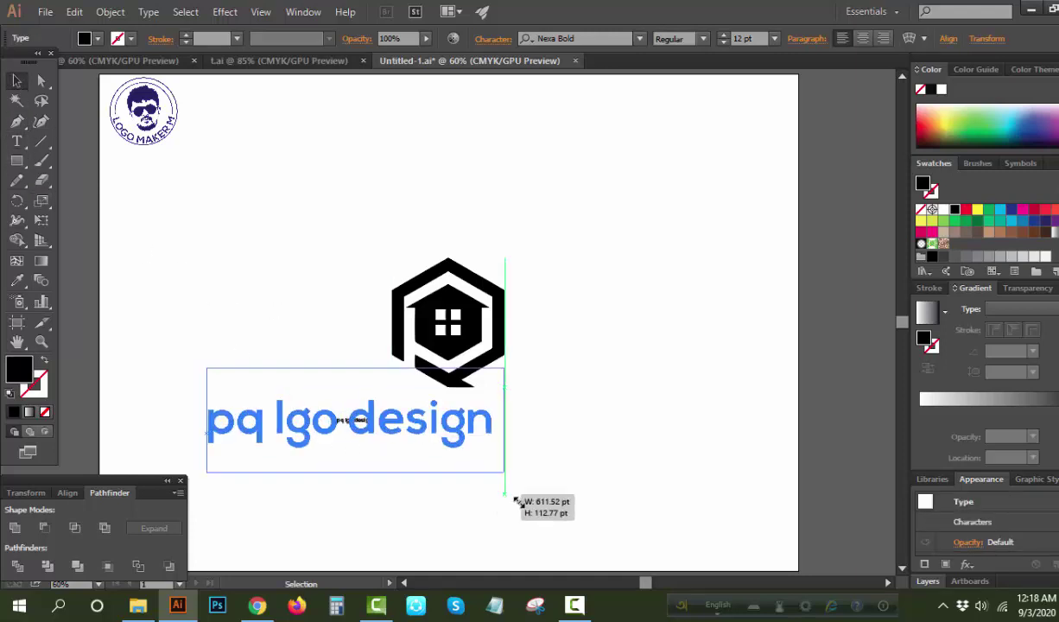
{"action": "left_click_drag", "start_coordinate": [367, 444], "coordinate": [474, 449]}
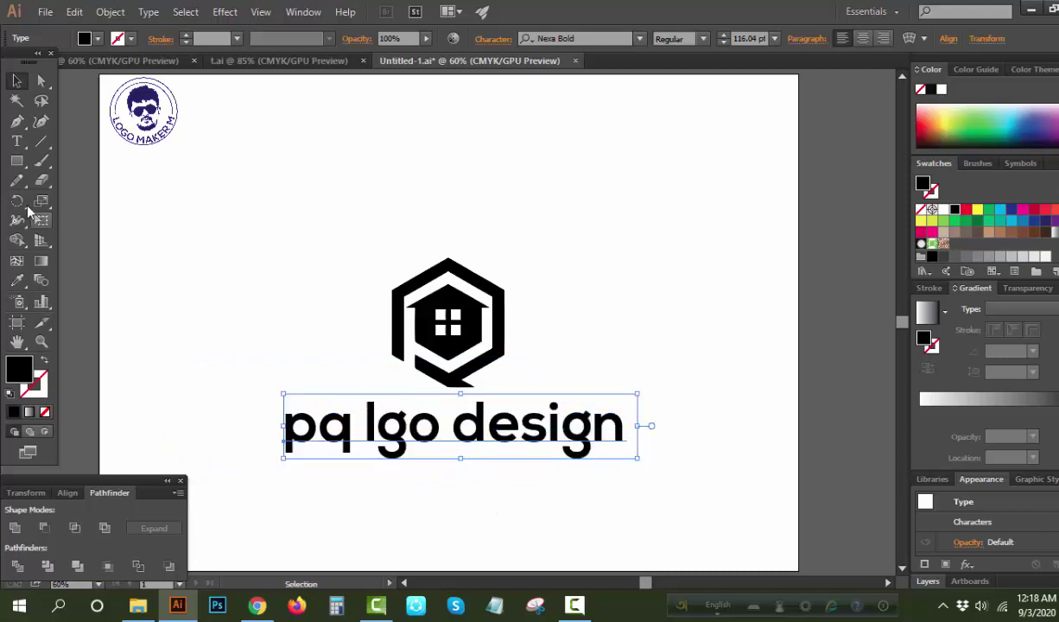
{"action": "left_click", "coordinate": [17, 141]}
{"action": "left_click", "coordinate": [382, 428]}
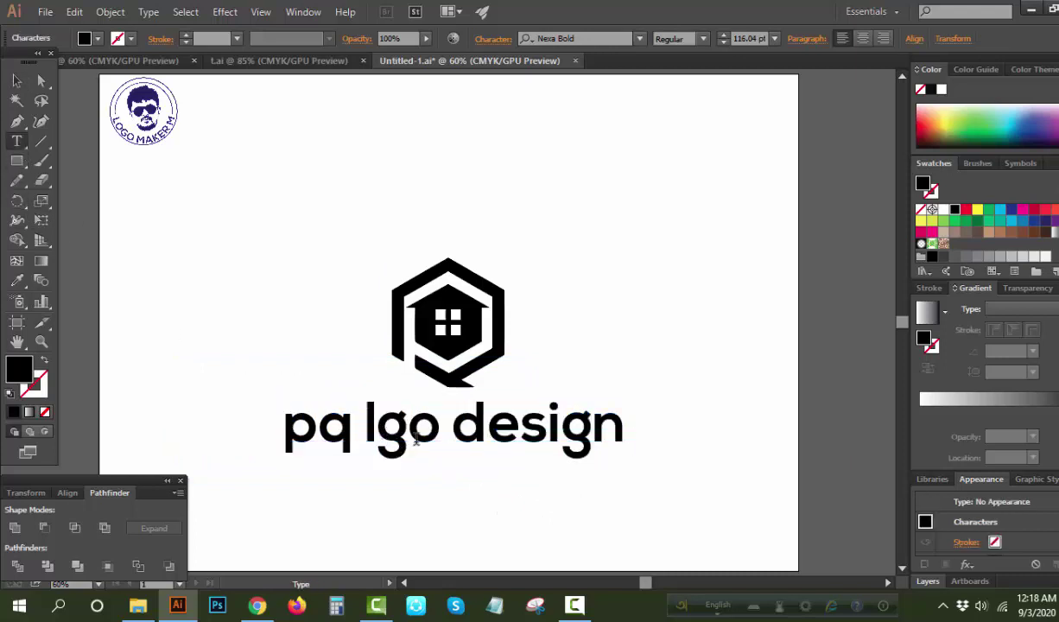
{"action": "type", "text": "o"}
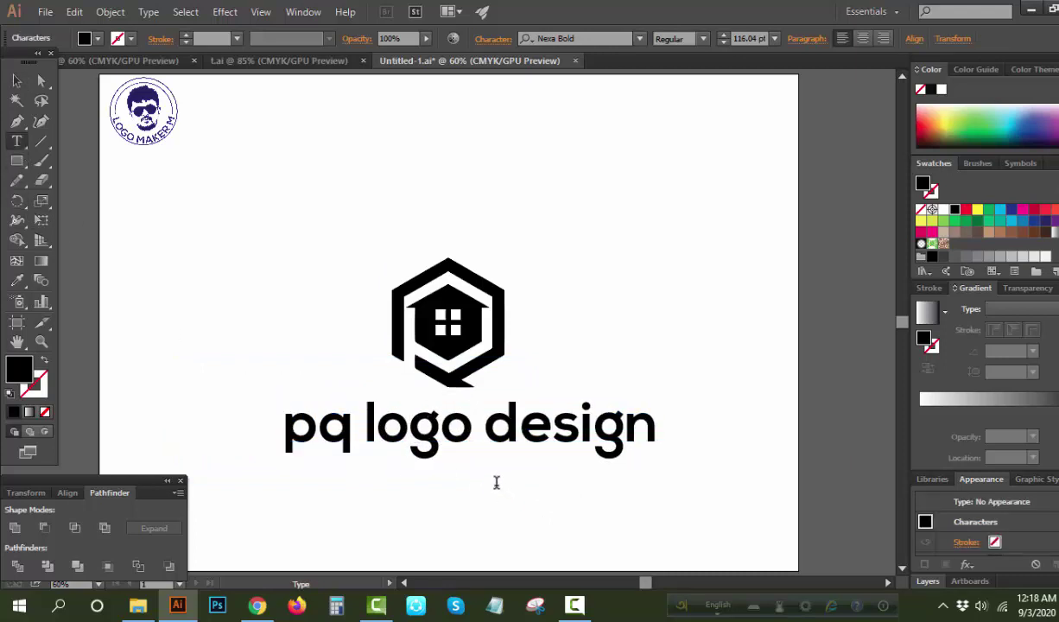
- Change the caption to UPPERCASE and shrink it to the logo's width
{"action": "left_click", "coordinate": [17, 81]}
{"action": "left_click", "coordinate": [149, 12]}
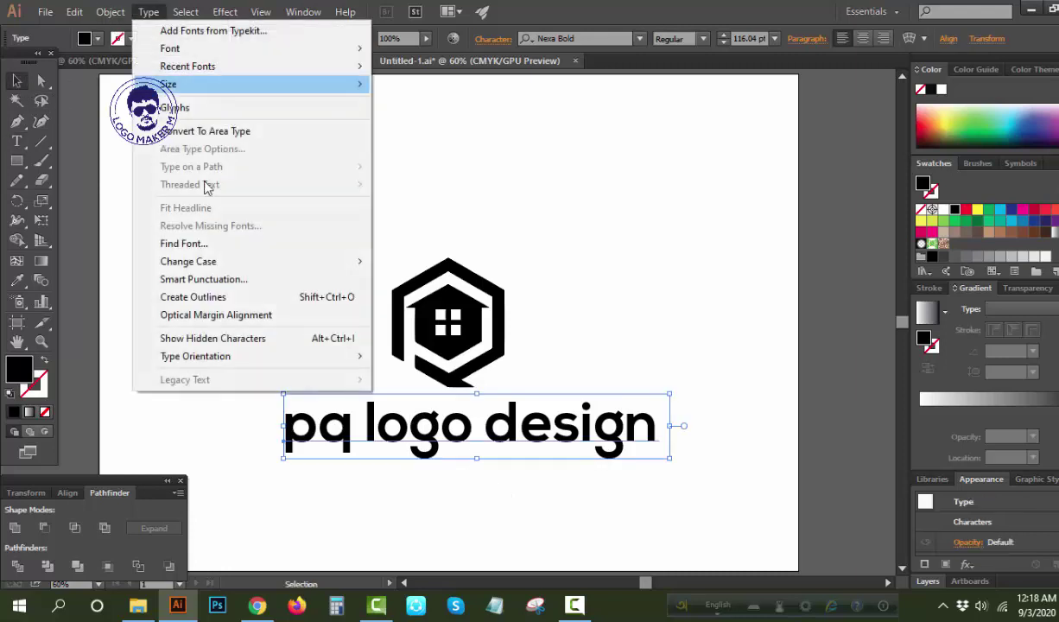
{"action": "left_click", "coordinate": [389, 251]}
{"action": "left_click", "coordinate": [654, 464]}
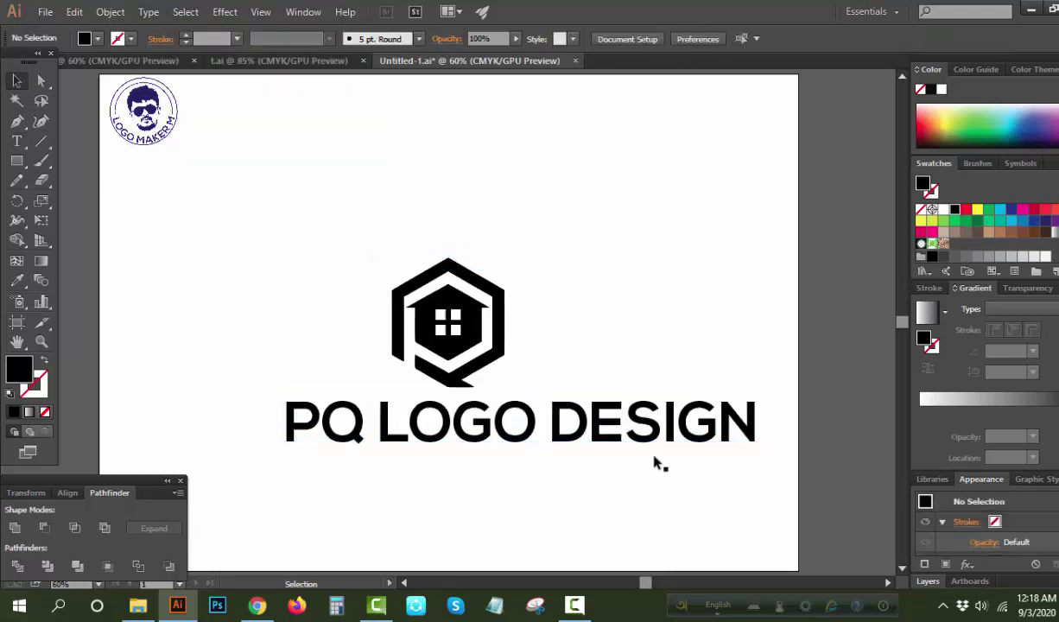
{"action": "mouse_move", "coordinate": [752, 455]}
{"action": "left_mouse_down"}
{"action": "mouse_move", "coordinate": [717, 456]}
{"action": "mouse_move", "coordinate": [629, 427]}
{"action": "left_mouse_up"}
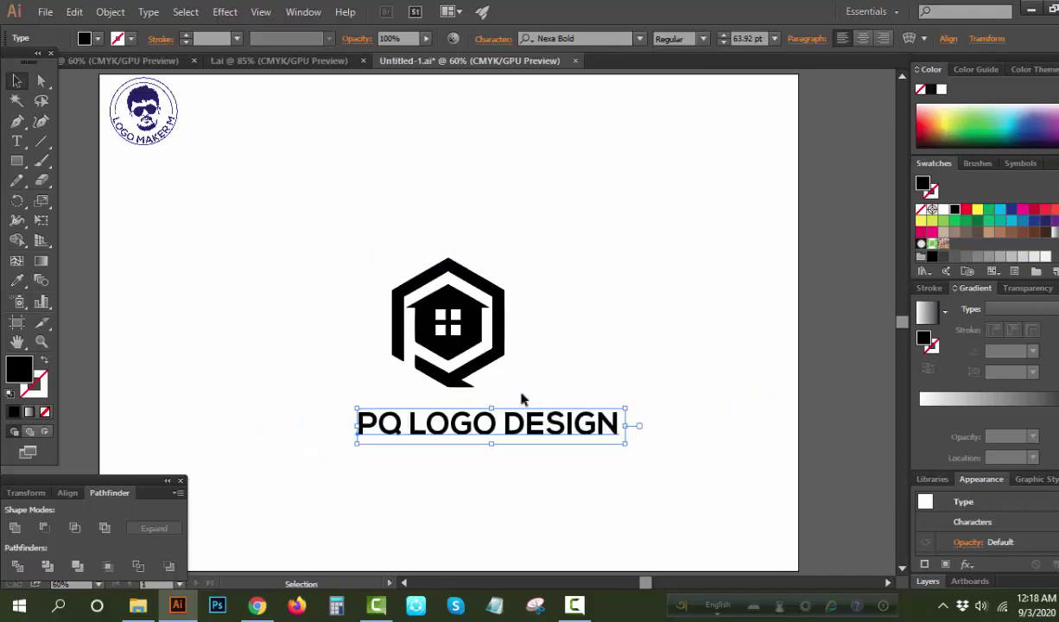
{"action": "mouse_move", "coordinate": [475, 352]}
{"action": "left_mouse_down"}
{"action": "mouse_move", "coordinate": [494, 336]}
{"action": "mouse_move", "coordinate": [414, 516]}
{"action": "left_mouse_up"}
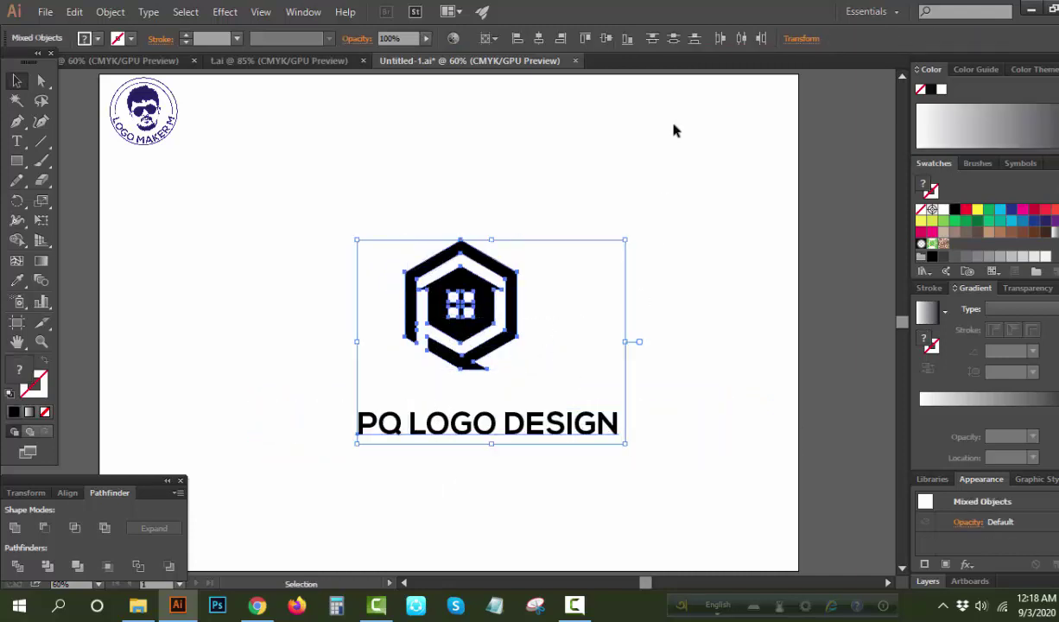
- Centre the logo over its caption, nudge the logo down, and convert the caption to outlines
{"action": "left_click", "coordinate": [538, 38]}
{"action": "left_click", "coordinate": [540, 392]}
{"action": "left_click_drag", "start_coordinate": [451, 362], "coordinate": [451, 389]}
{"action": "right_click", "coordinate": [510, 447]}
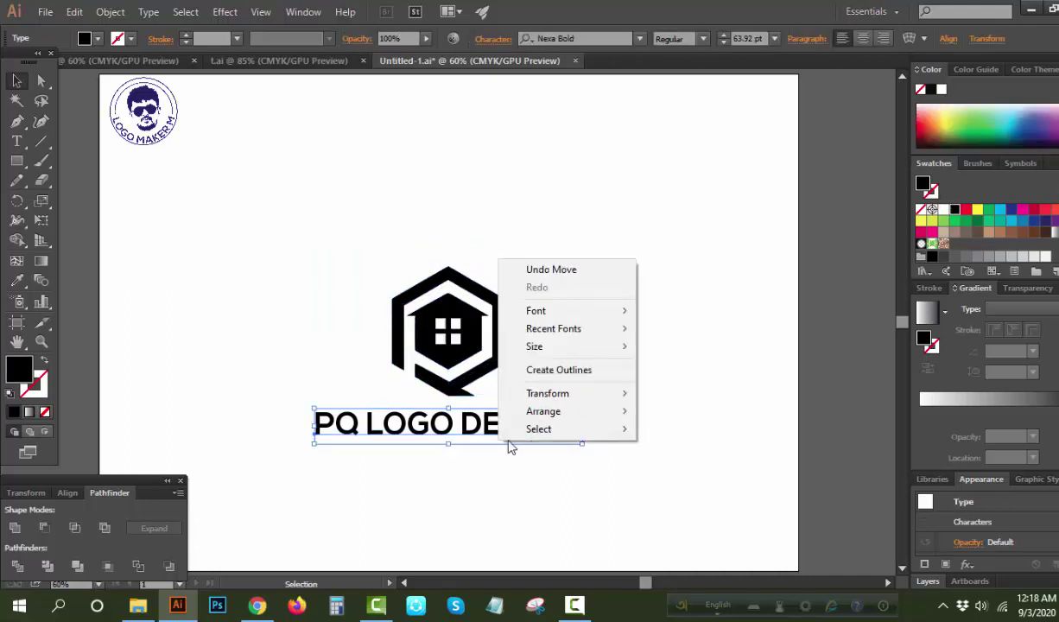
{"action": "left_click", "coordinate": [529, 370]}
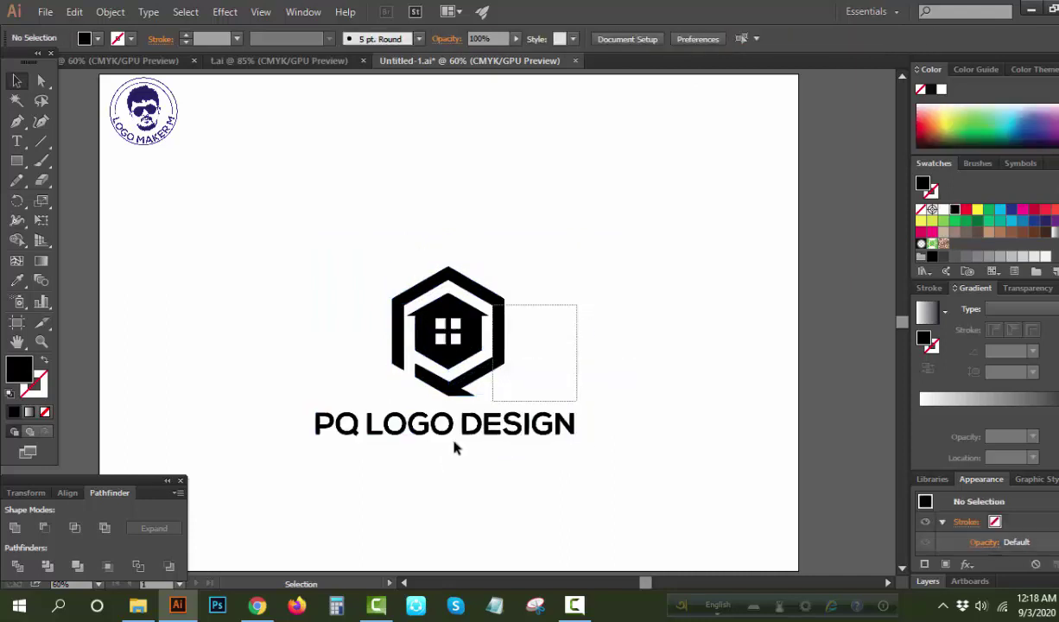
- Select the logo and outlined caption together and group them
{"action": "left_click_drag", "start_coordinate": [454, 444], "coordinate": [682, 134]}
{"action": "left_click", "coordinate": [653, 324]}
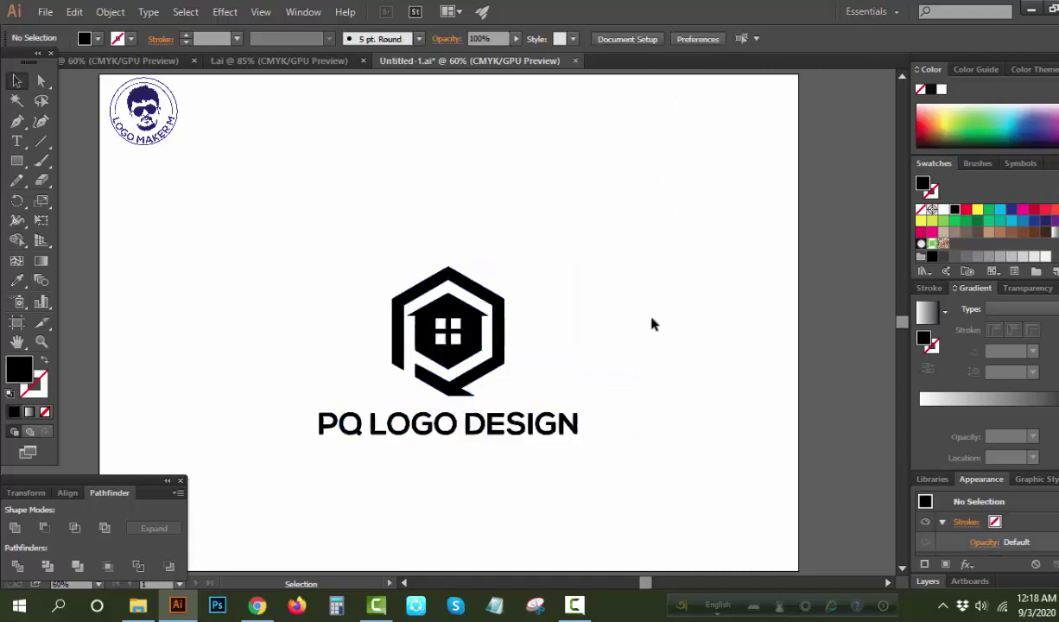
{"action": "left_click_drag", "start_coordinate": [624, 308], "coordinate": [574, 453]}
{"action": "right_click", "coordinate": [639, 343]}
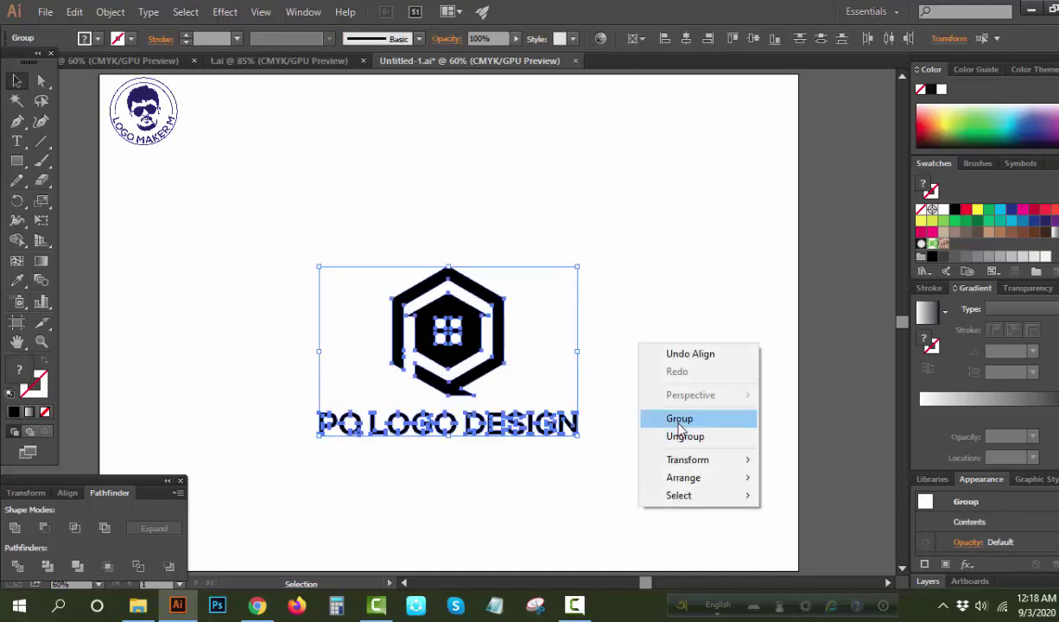
{"action": "left_click", "coordinate": [676, 435]}
- Centre the grouped logo and caption on the artboard
{"action": "left_click", "coordinate": [673, 415]}
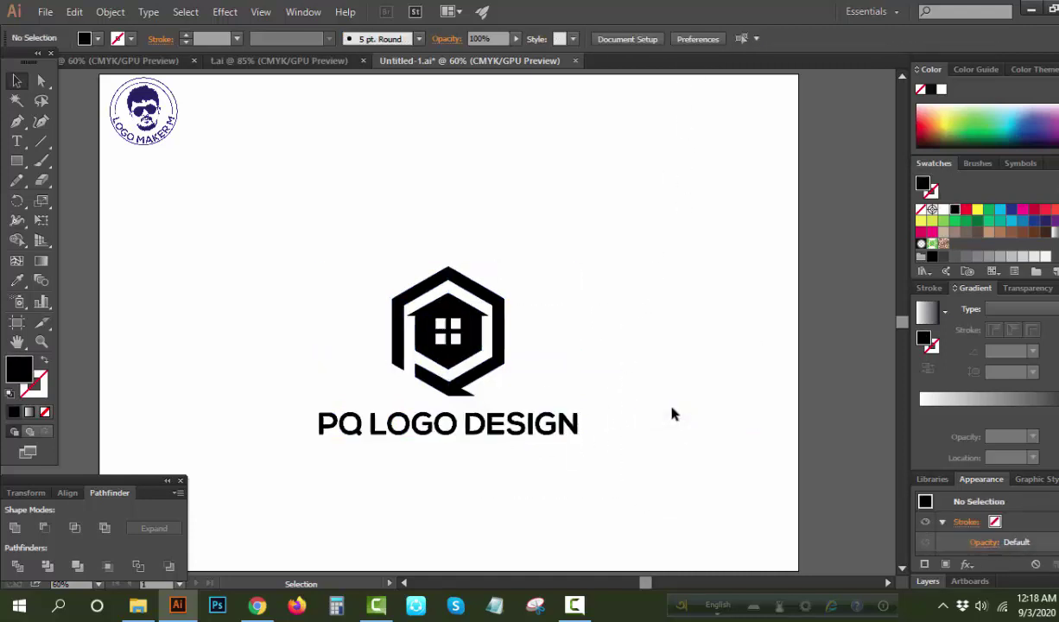
{"action": "left_click", "coordinate": [490, 322]}
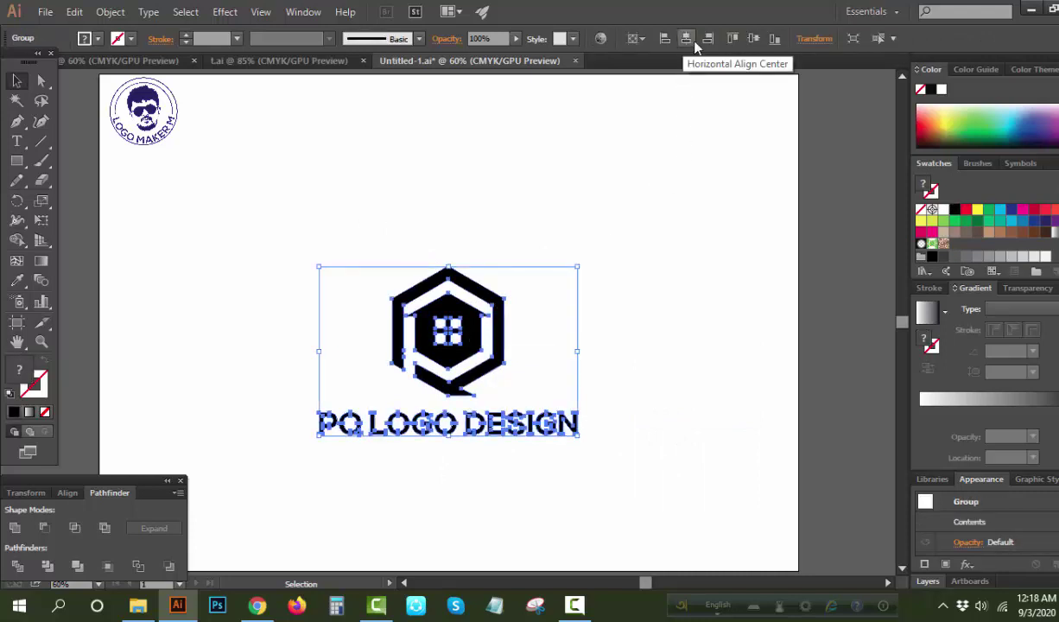
{"action": "left_click", "coordinate": [753, 38]}
{"action": "left_click", "coordinate": [692, 275]}
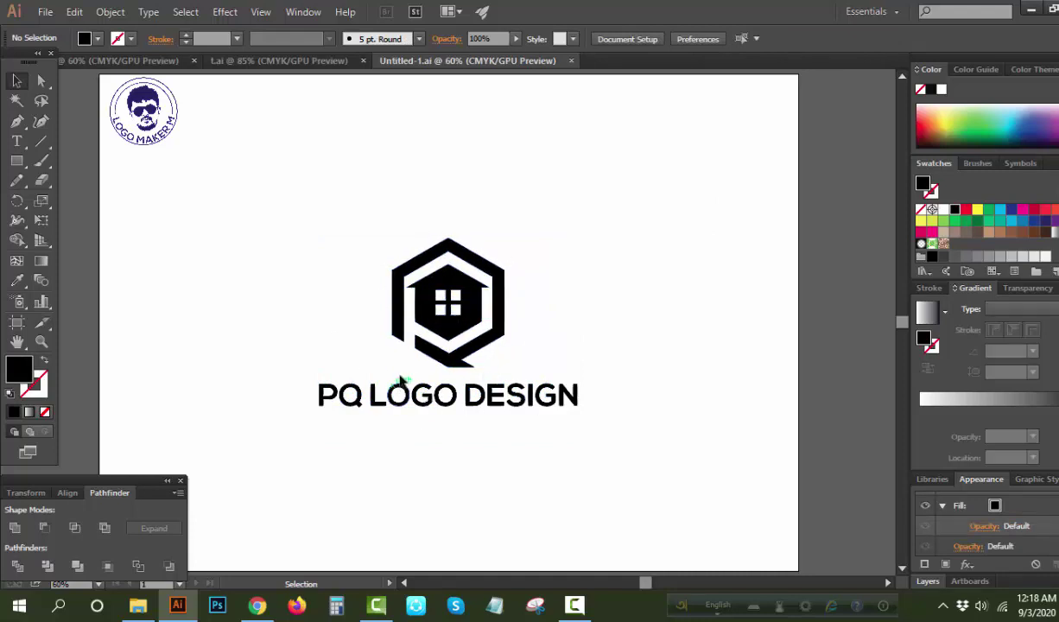
- Move the logo group up and drag a duplicate of it below
{"action": "left_click_drag", "start_coordinate": [476, 298], "coordinate": [476, 145]}
{"action": "left_click", "coordinate": [596, 331]}
{"action": "mouse_move", "coordinate": [489, 223]}
{"action": "left_mouse_down"}
{"action": "mouse_move", "coordinate": [495, 440]}
{"action": "mouse_move", "coordinate": [512, 249]}
{"action": "left_mouse_up"}
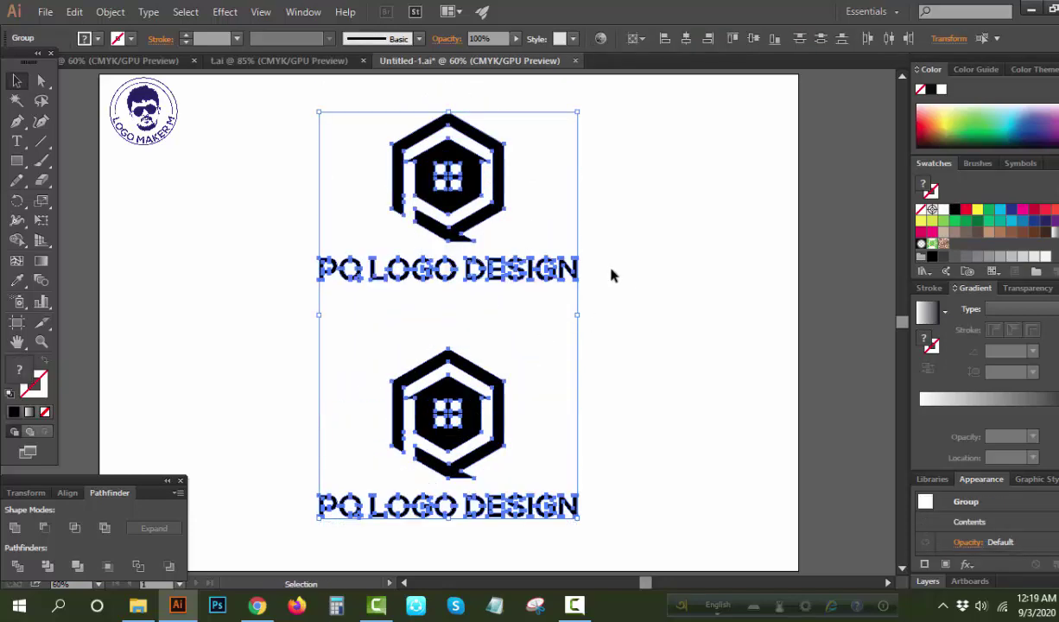
- Try several swatch colours on the top logo, settling on royal blue
{"action": "left_click", "coordinate": [1046, 210]}
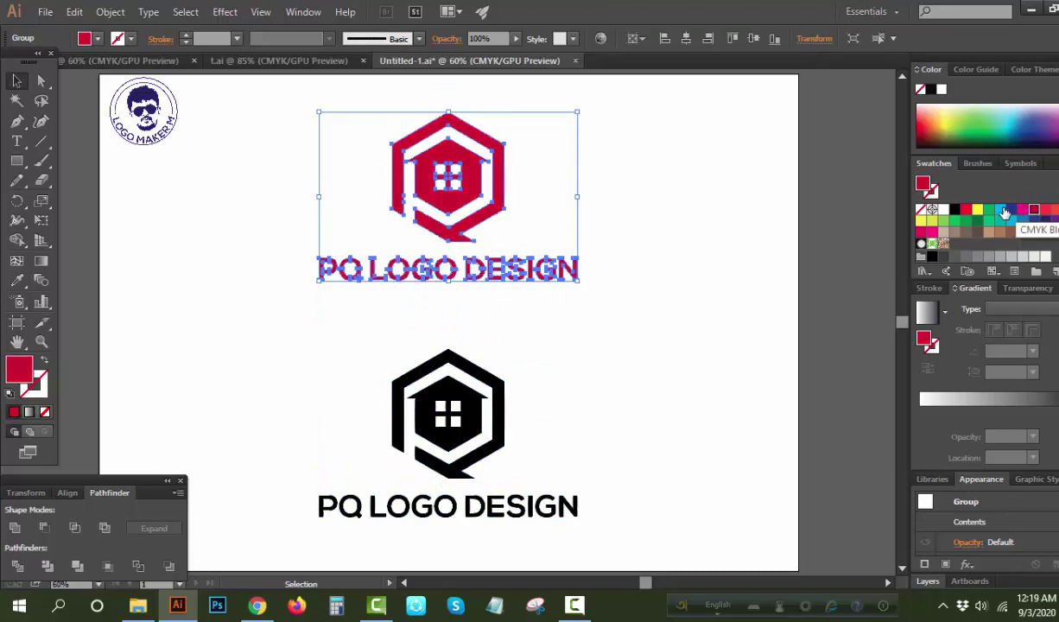
{"action": "left_click", "coordinate": [1001, 210]}
{"action": "left_click", "coordinate": [1010, 211]}
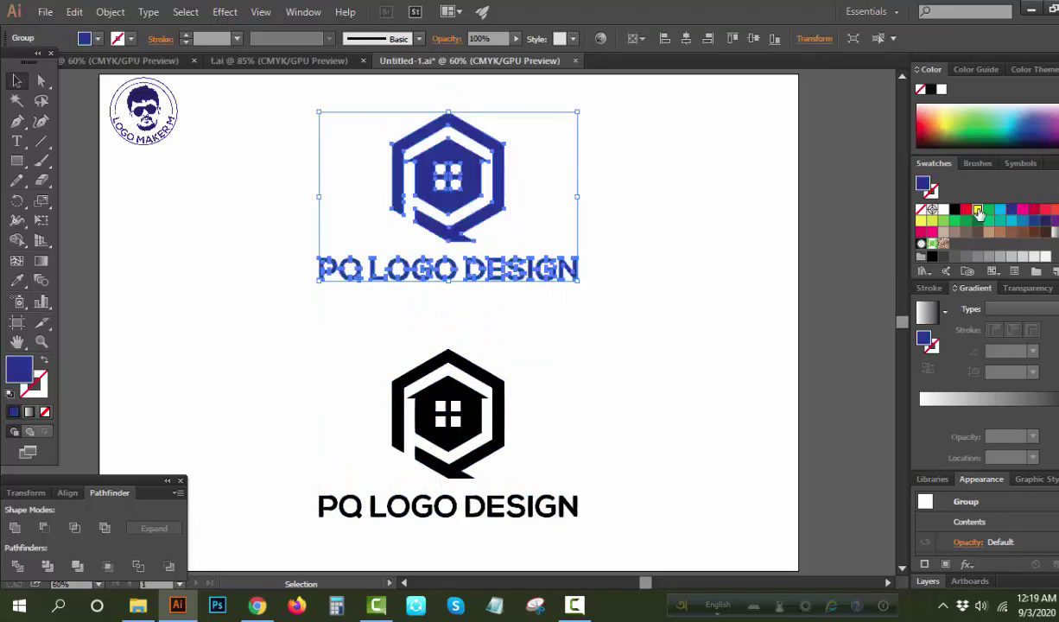
{"action": "left_click", "coordinate": [978, 211]}
{"action": "left_click", "coordinate": [959, 258]}
{"action": "left_click", "coordinate": [1011, 256]}
{"action": "left_click", "coordinate": [1035, 256]}
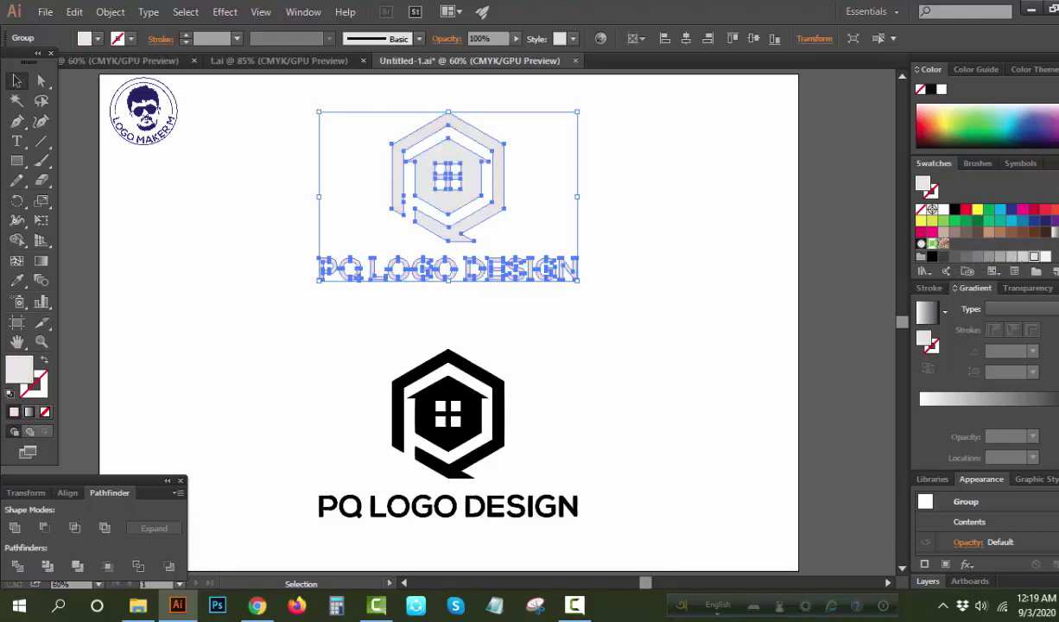
{"action": "left_click", "coordinate": [1022, 210]}
{"action": "left_click", "coordinate": [1046, 222]}
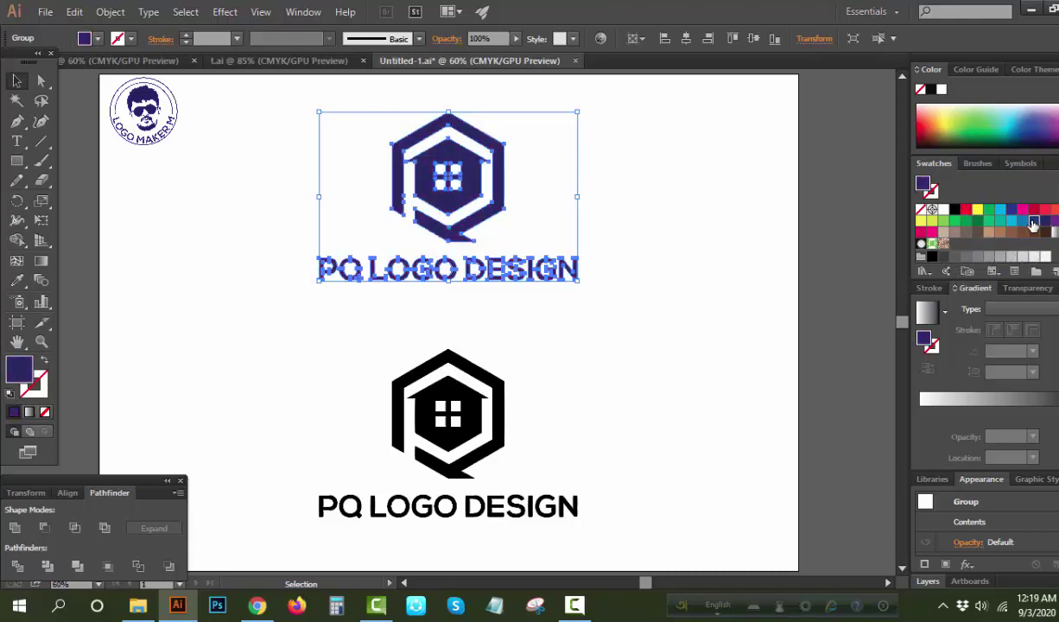
{"action": "left_click", "coordinate": [1011, 210]}
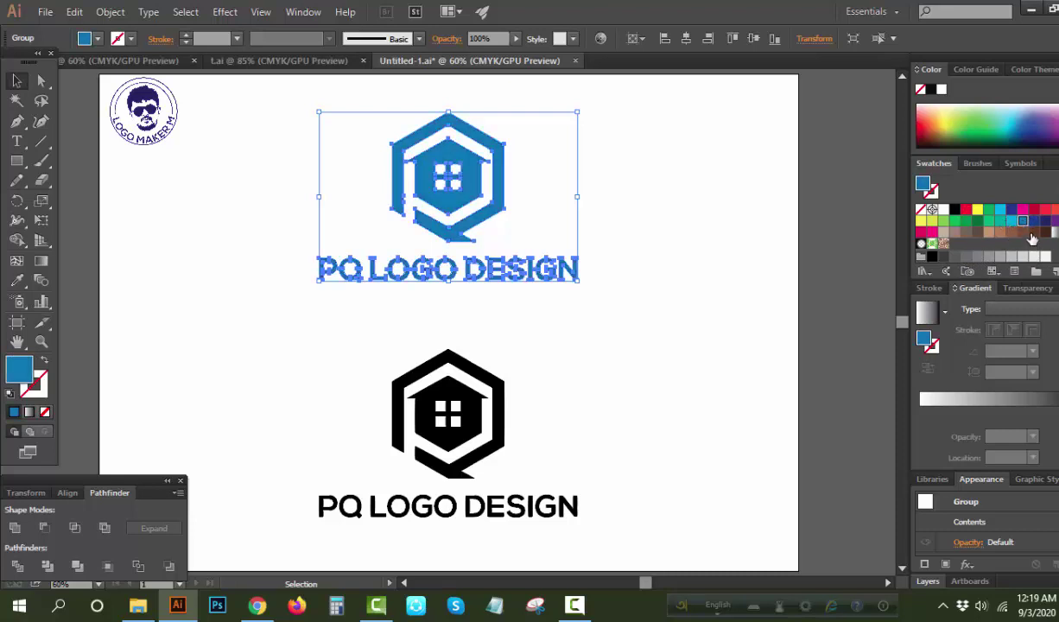
{"action": "left_click", "coordinate": [1031, 223]}
- Select both the black and blue logos together to review them, then deselect
{"action": "left_click", "coordinate": [186, 134]}
{"action": "left_click", "coordinate": [16, 100]}
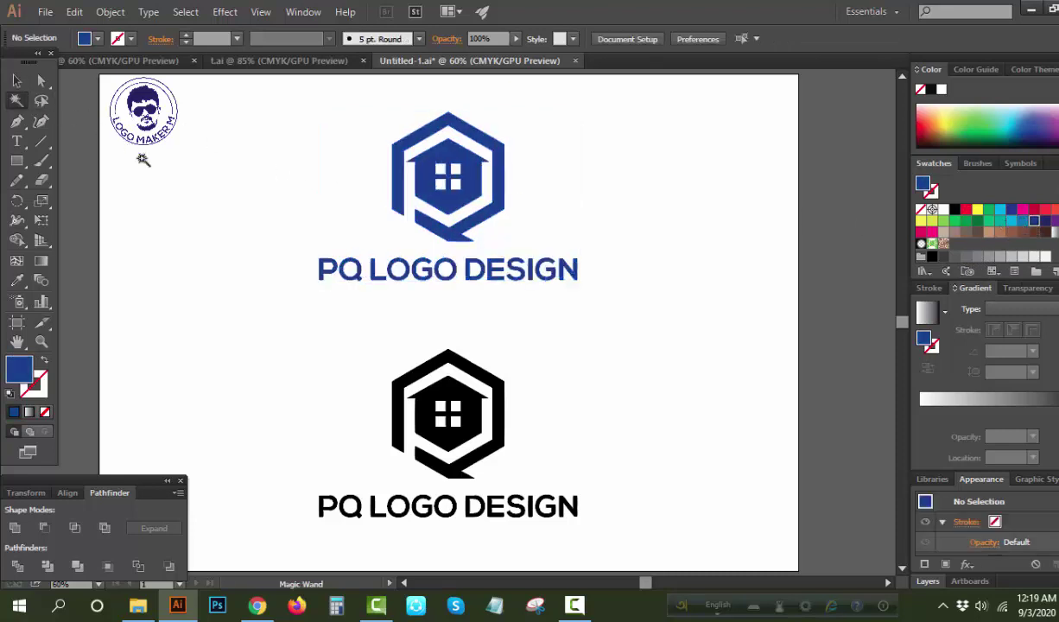
{"action": "left_click", "coordinate": [16, 80]}
{"action": "left_click_drag", "start_coordinate": [173, 165], "coordinate": [626, 536]}
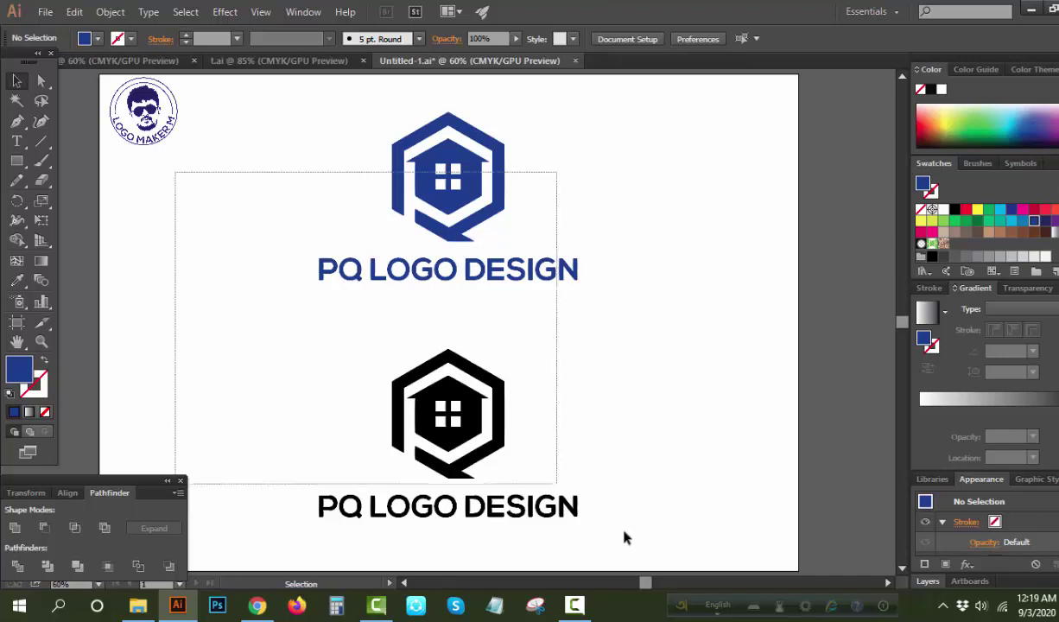
{"action": "left_click", "coordinate": [693, 206]}
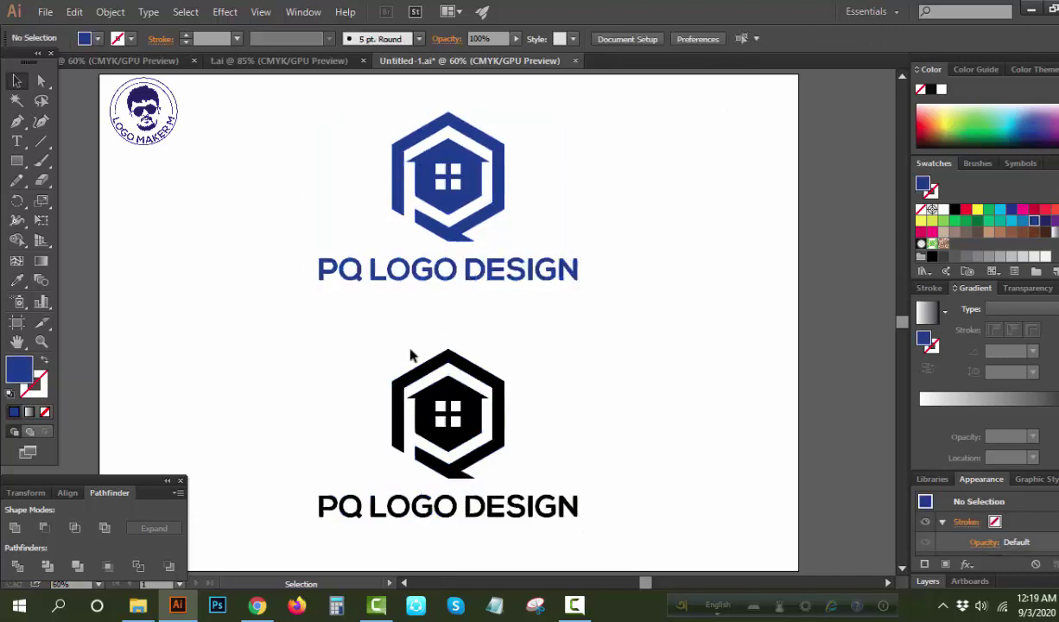